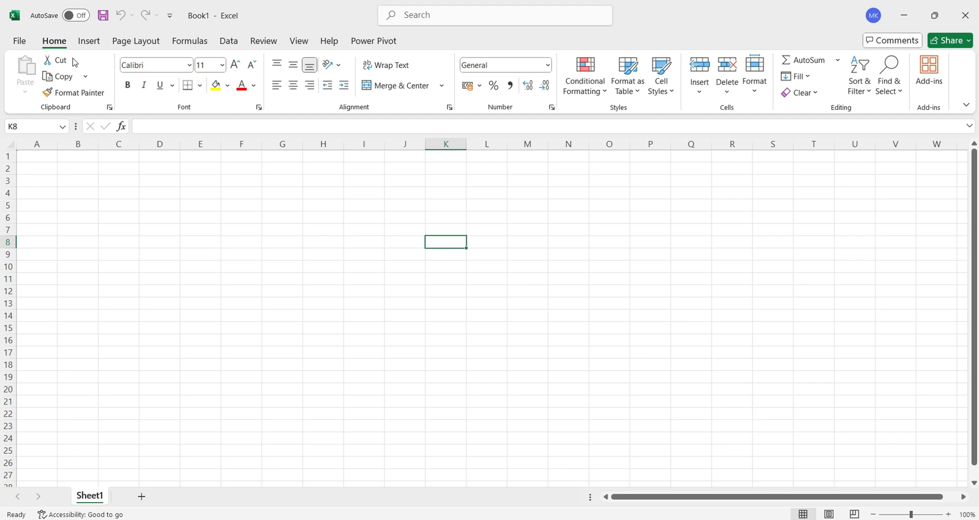
Step: Examine the function library categories, including Logical, Text and Lookup & Reference, and look at the Name Manager
left_click(191, 42)
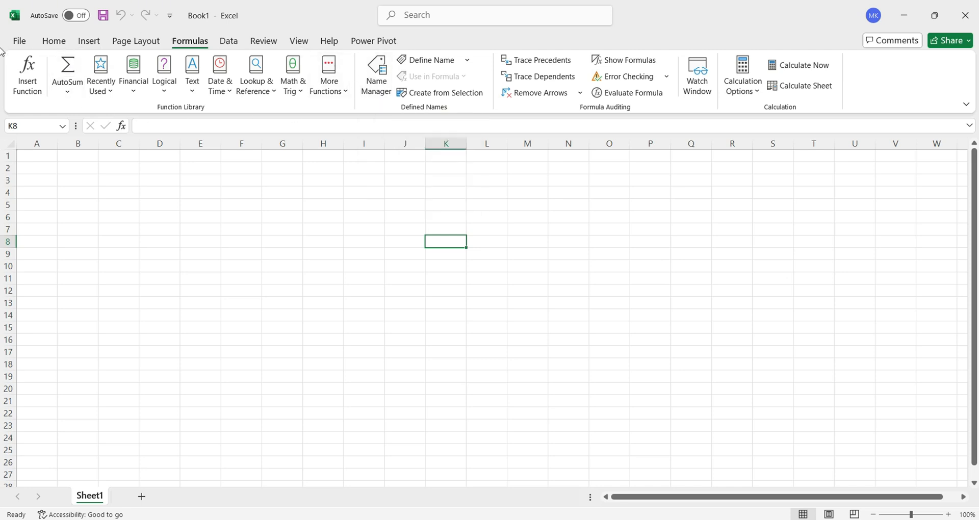
left_click(67, 92)
left_click(110, 93)
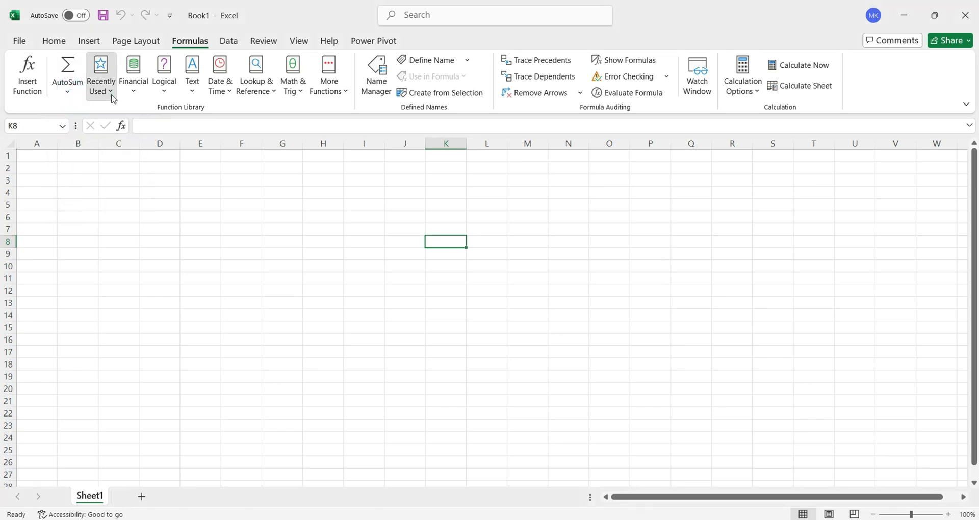
left_click(135, 90)
left_click(164, 89)
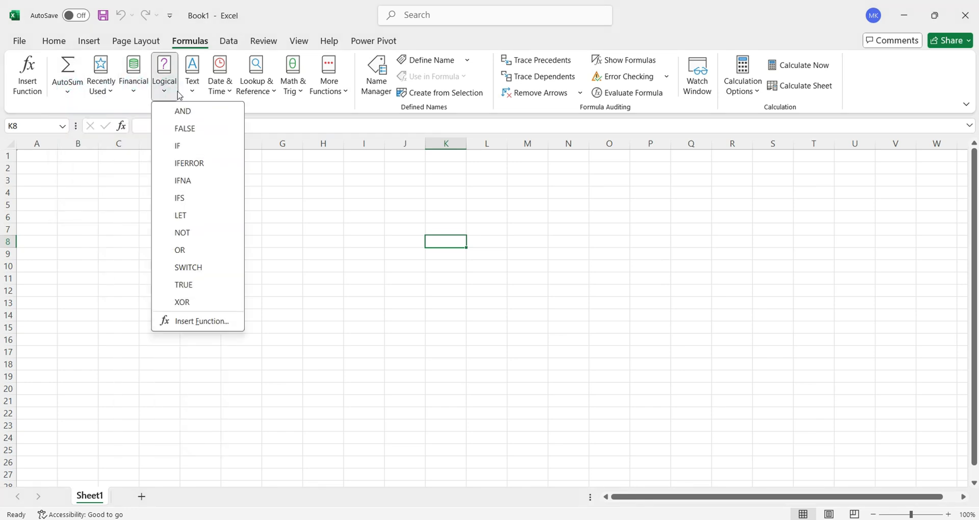
left_click(195, 92)
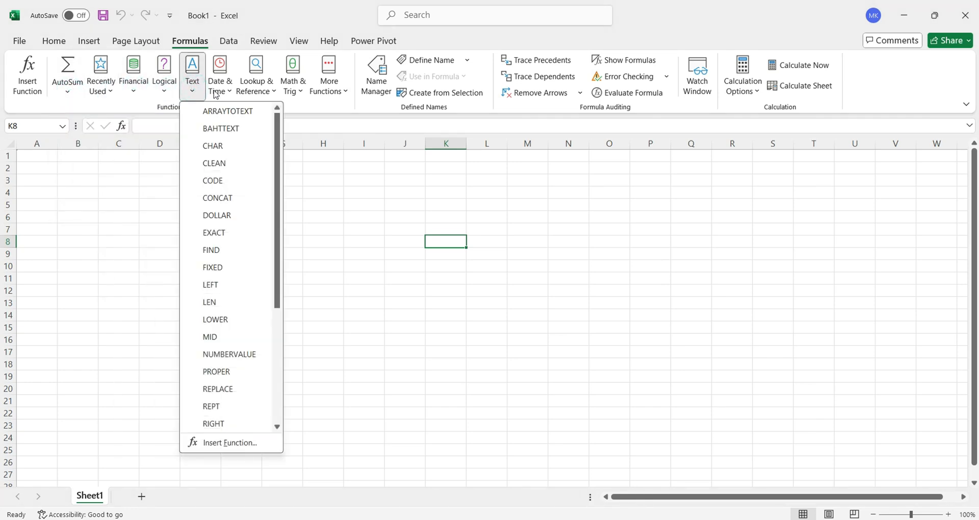
left_click(218, 92)
left_click(256, 93)
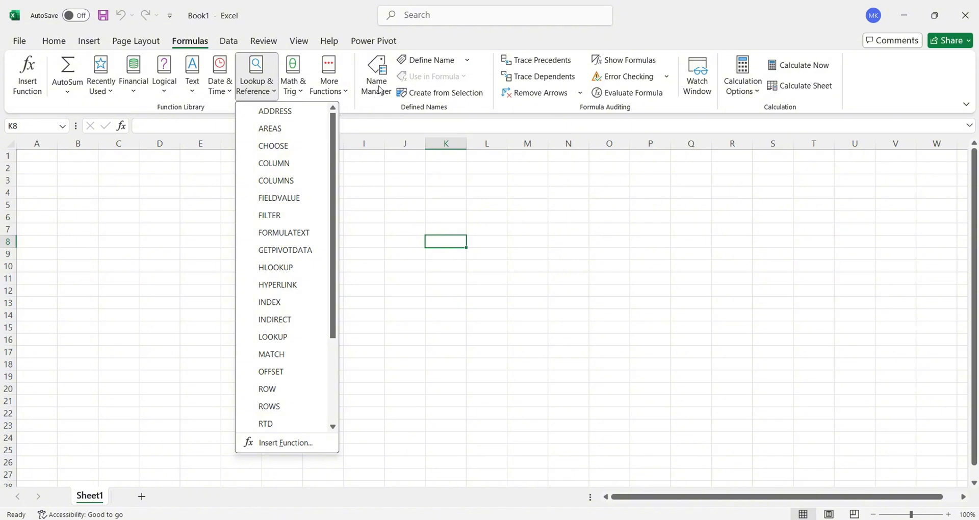
left_click(79, 226)
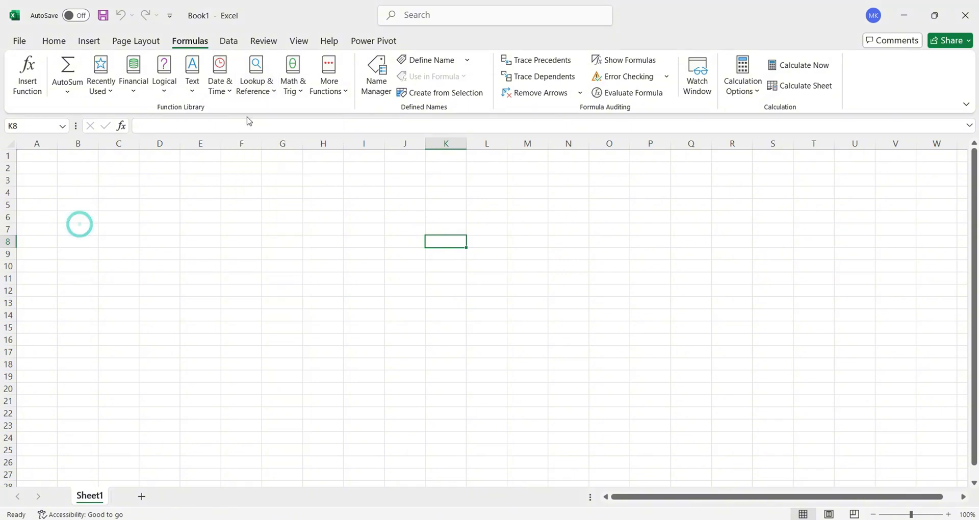
left_click(371, 80)
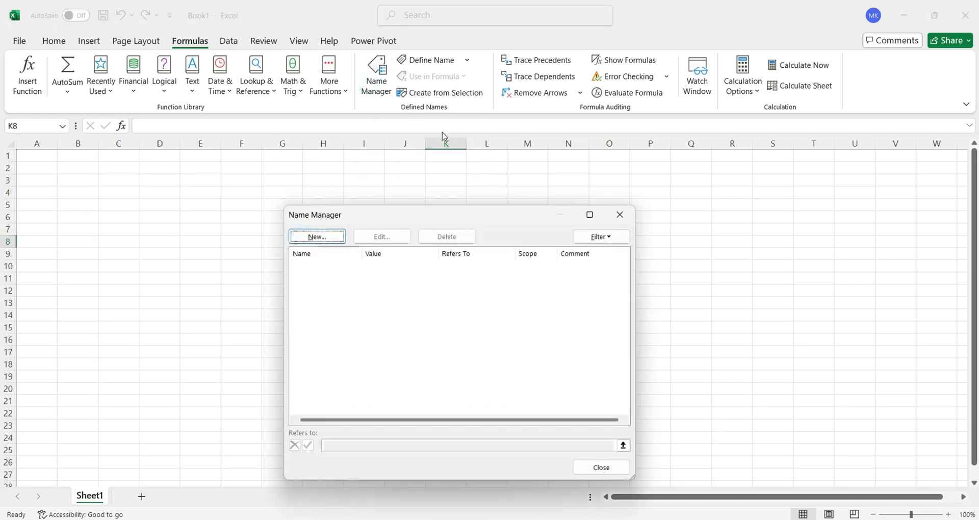
left_click(620, 215)
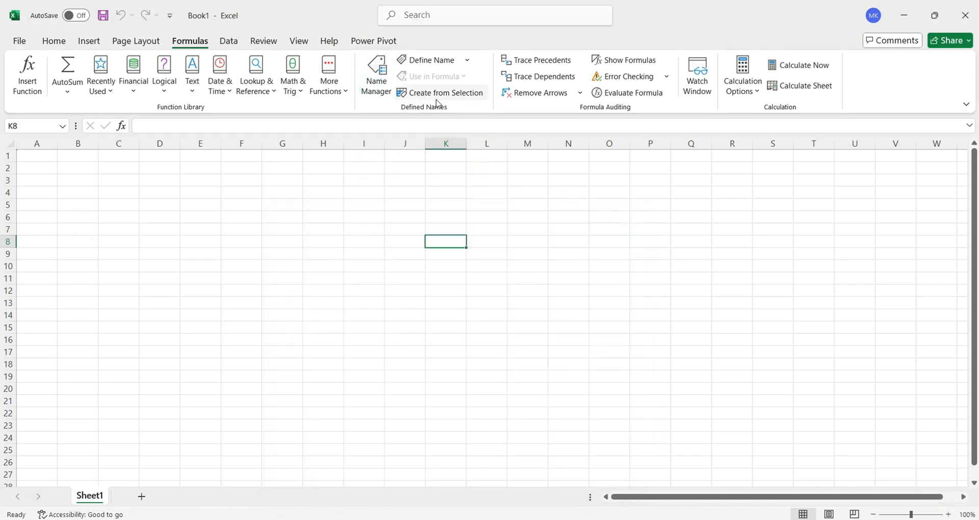
Step: Open the workbook EXCEL SHEETS MK and copy the result table A11:H15, from Roll no to Total, on Sheet1
left_click(19, 39)
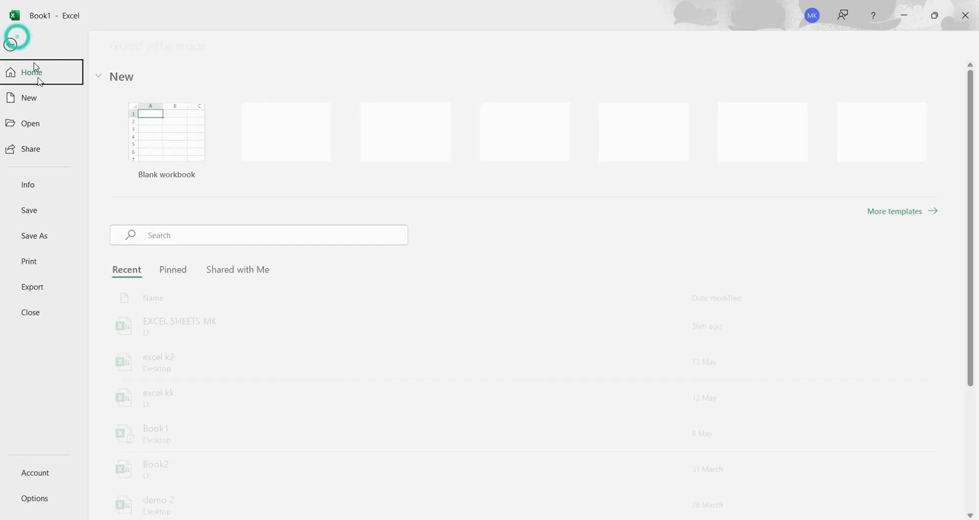
left_click(175, 335)
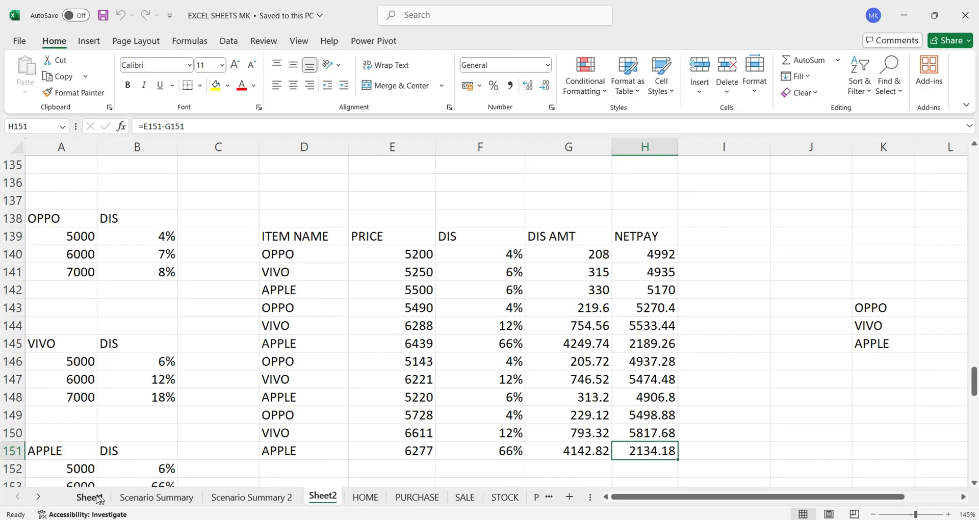
left_click(90, 497)
scroll(145, 343, "up", 8)
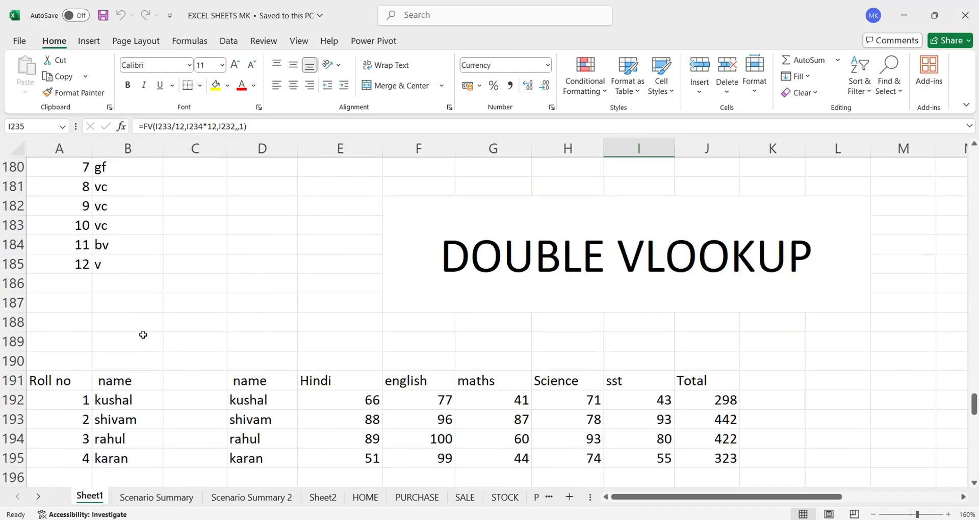
scroll(143, 334, "up", 20)
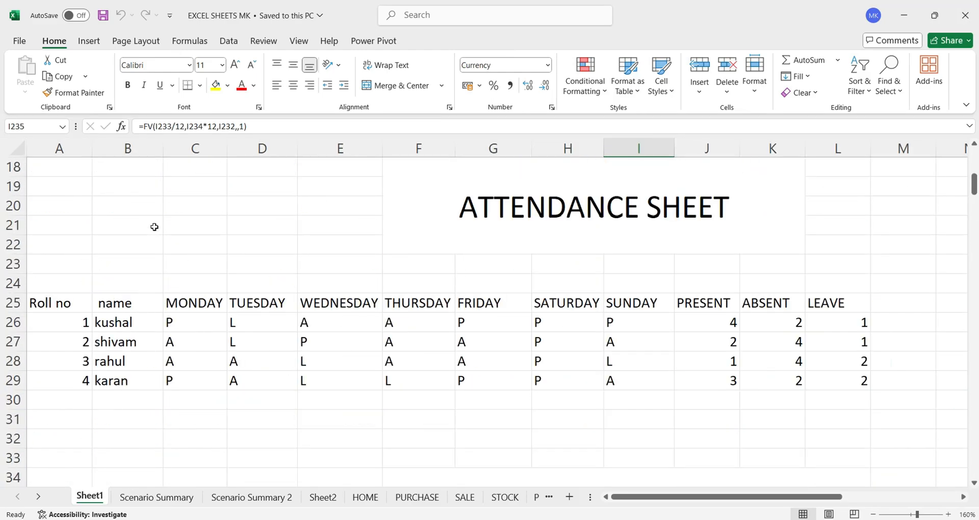
scroll(148, 230, "up", 6)
scroll(129, 254, "down", 1)
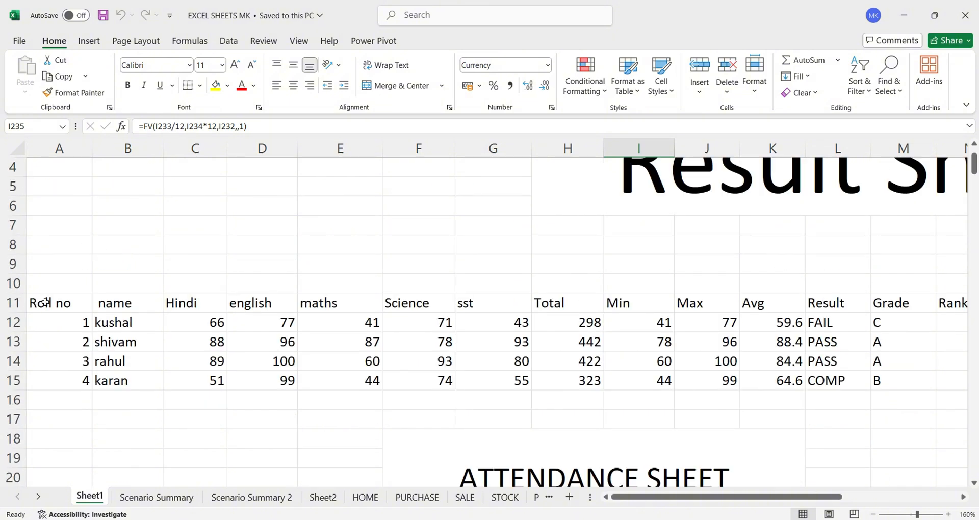
left_click_drag(46, 303, 545, 380)
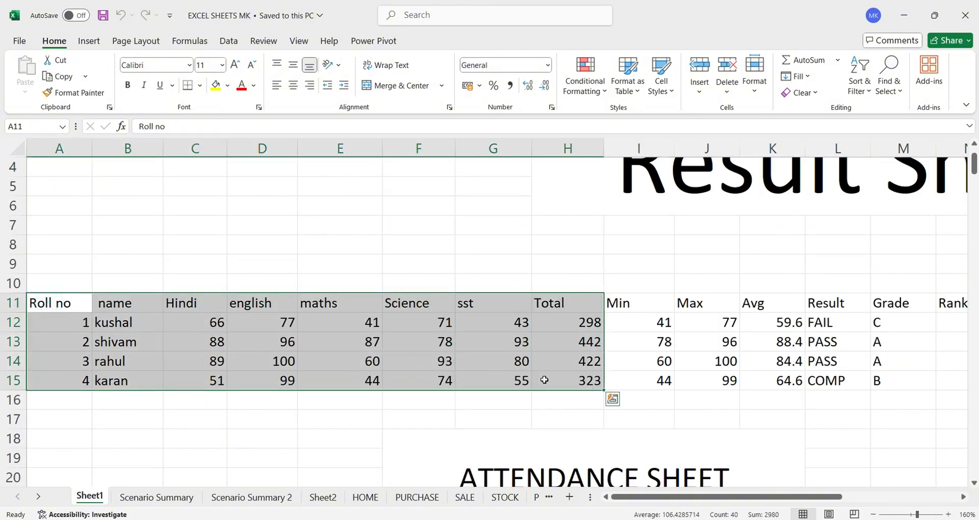
key("ctrl+c")
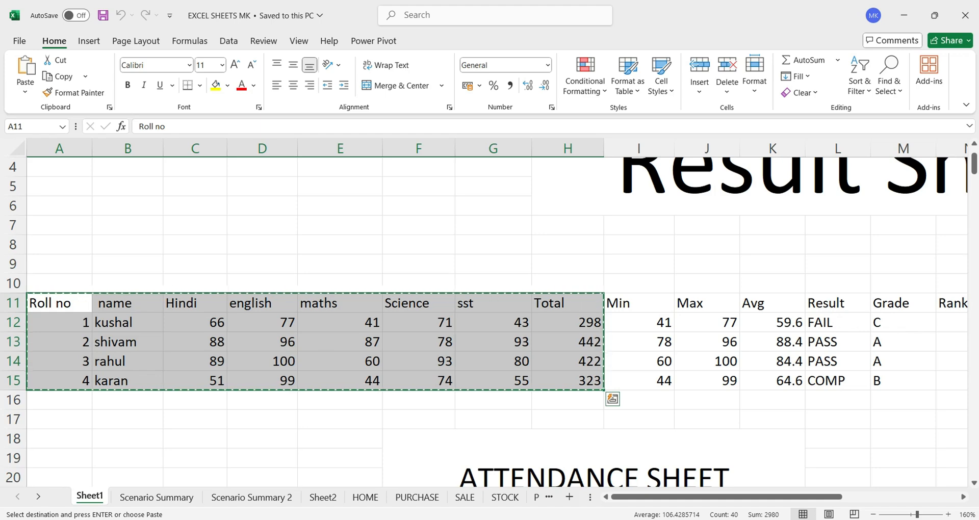
Step: Switch to Book1 and paste the copied result table with its upper-left cell at A7
left_click(477, 468)
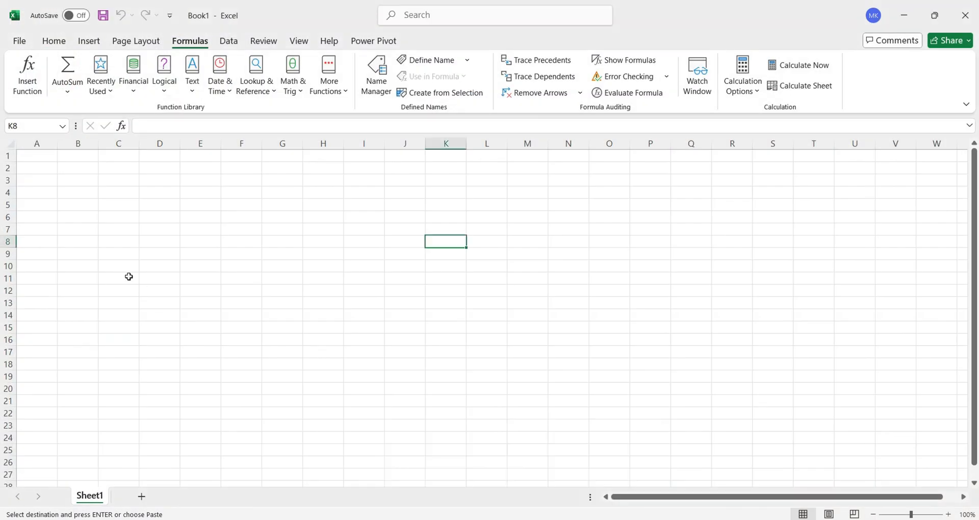
left_click(58, 241)
left_click(39, 232)
key("ctrl+v")
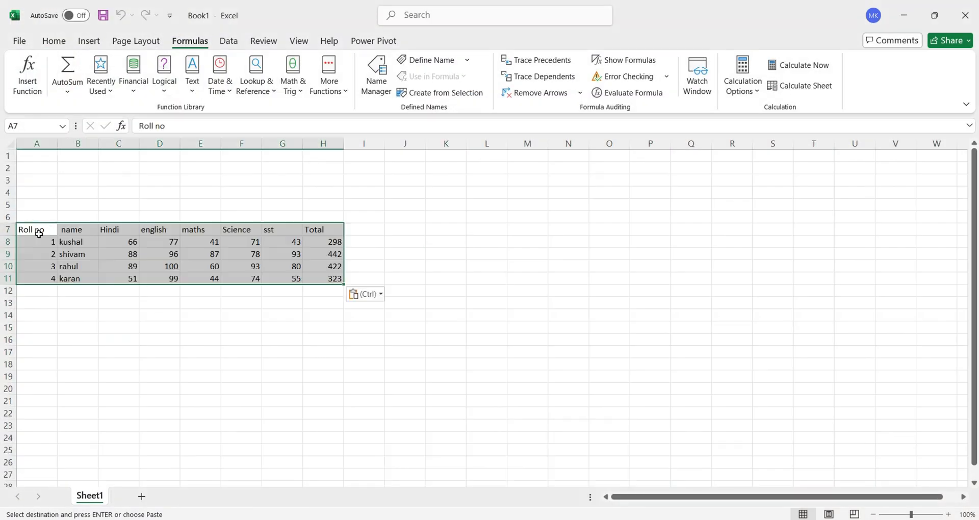
scroll(119, 305, "up", 4)
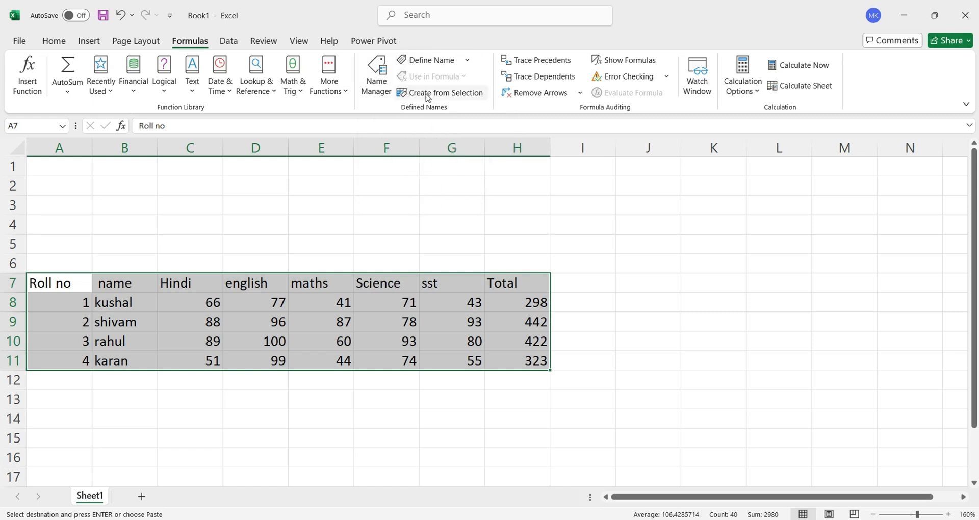
Step: Define the workbook-scope name sst for the sst marks in G8:G11
left_click(418, 61)
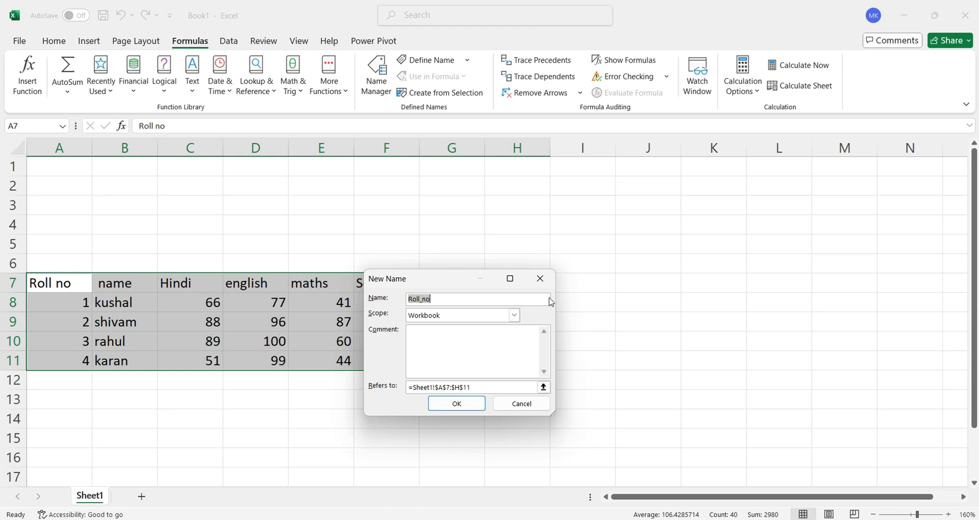
left_click(540, 279)
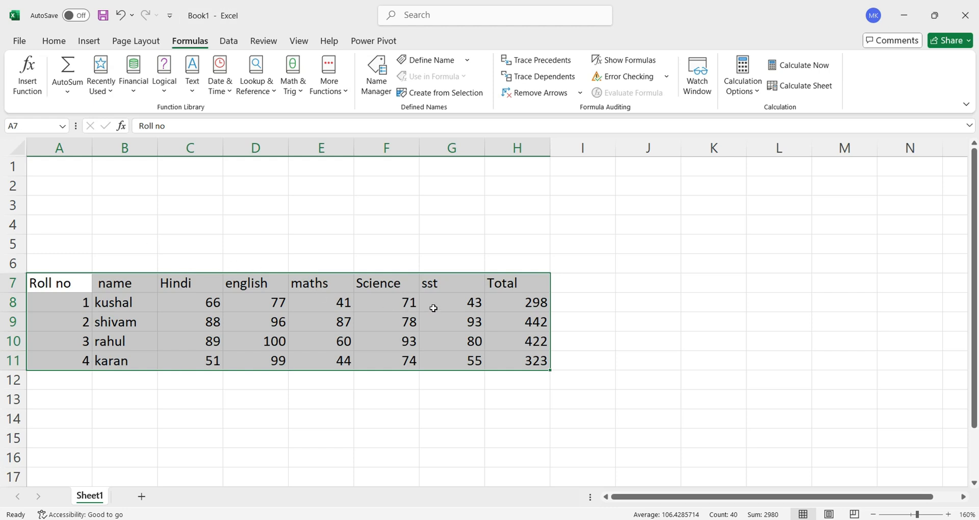
left_click_drag(435, 306, 437, 365)
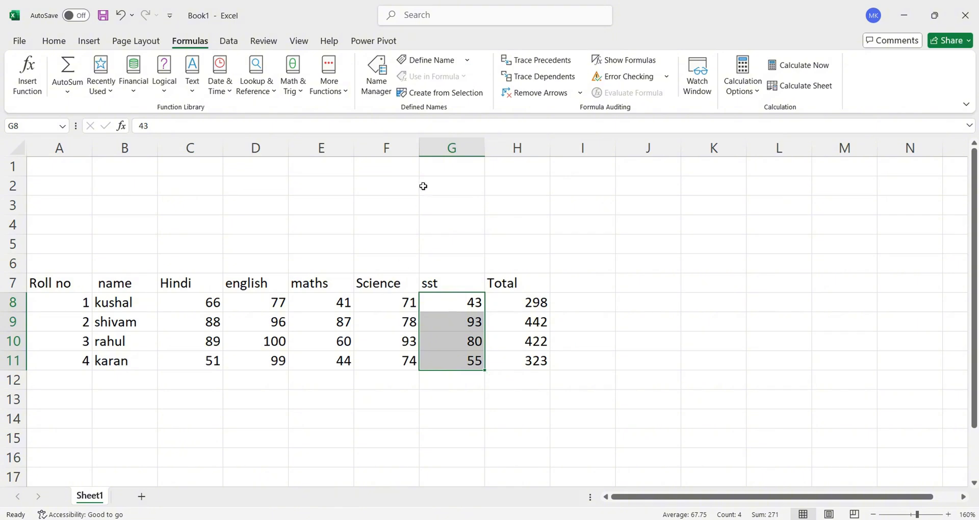
left_click(442, 58)
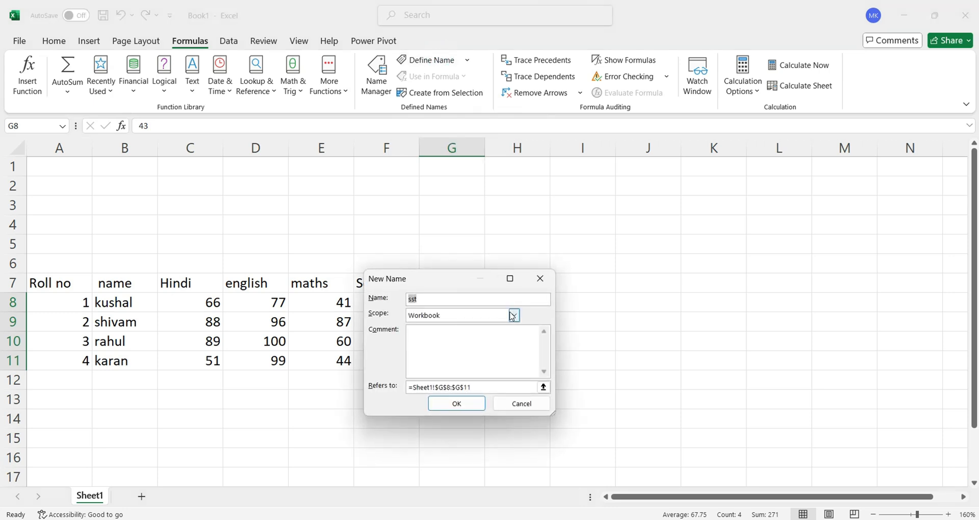
left_click(456, 404)
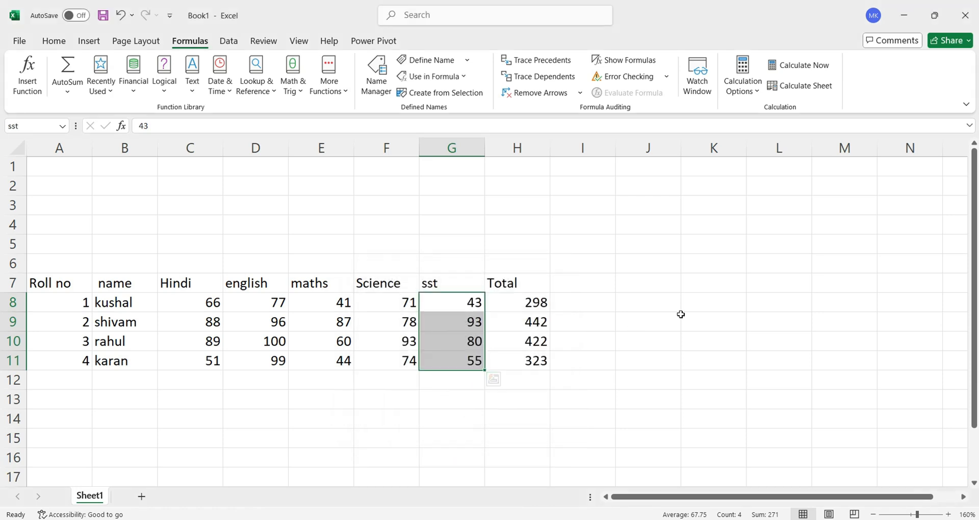
Step: Enter a SUM formula in K8 that totals the sst marks using the defined name sst
left_click(713, 300)
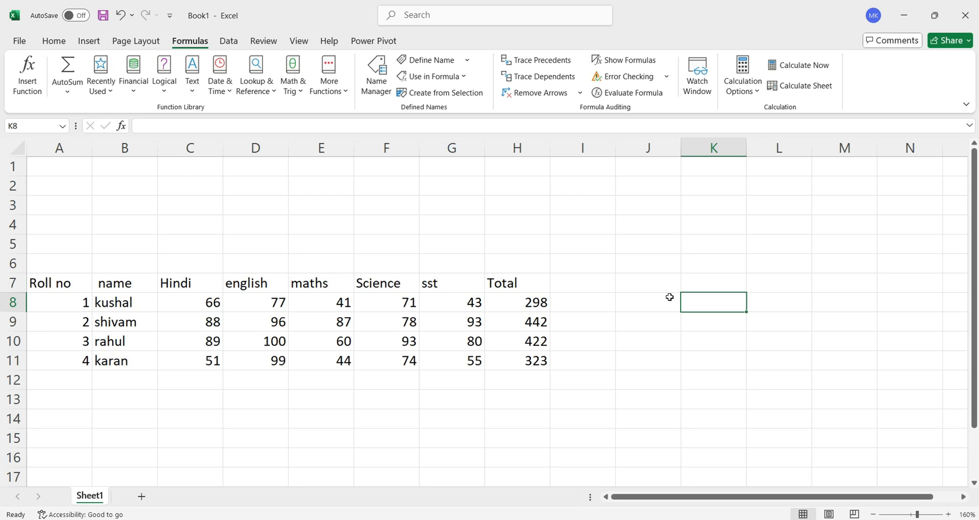
type("=sum")
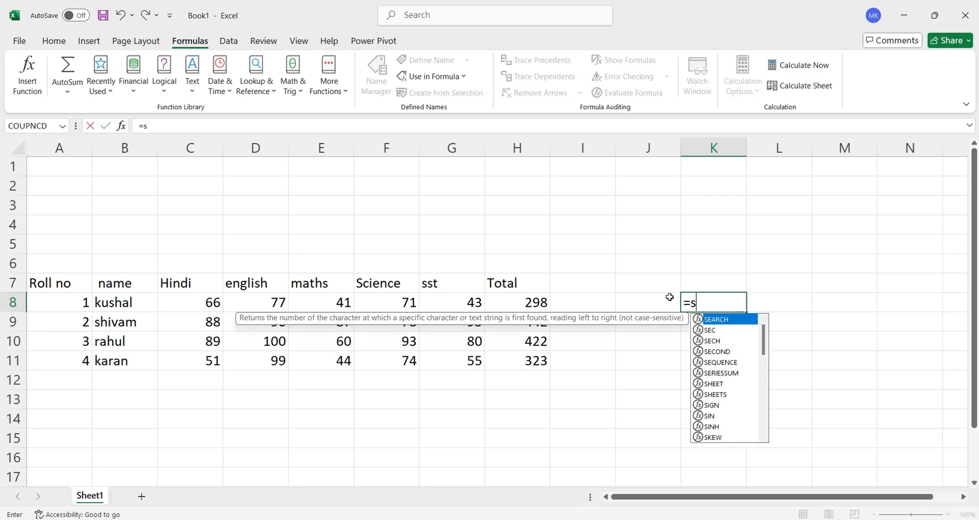
key("Tab")
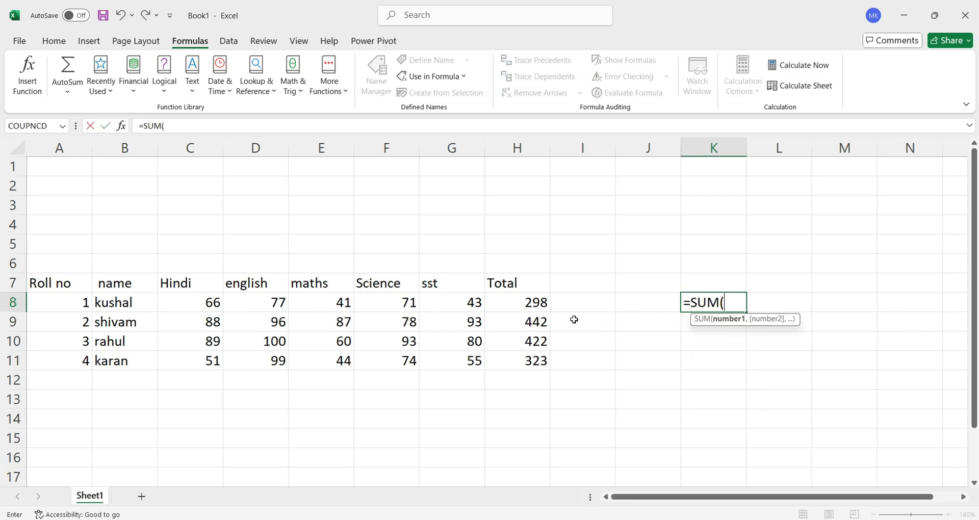
left_click_drag(456, 302, 448, 356)
key("BackSpace")
key("BackSpace")
key("BackSpace")
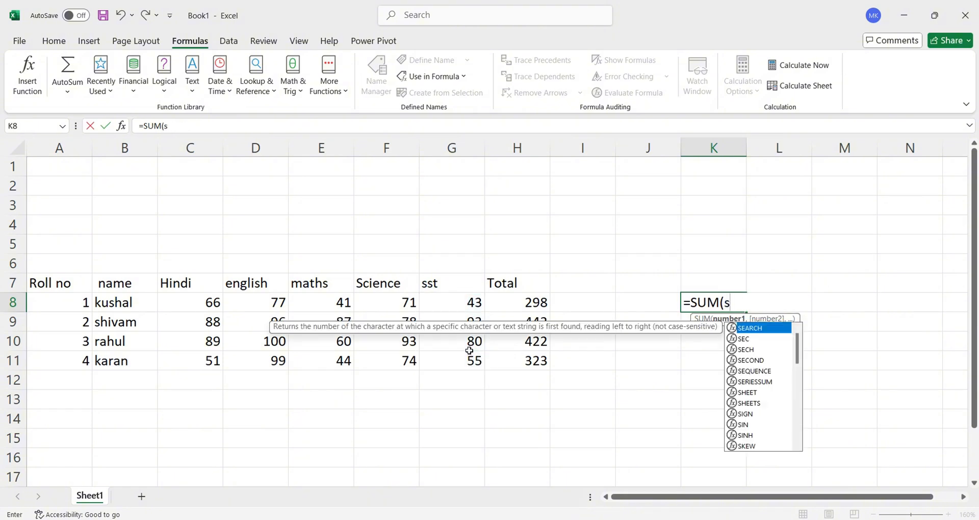
type("sst")
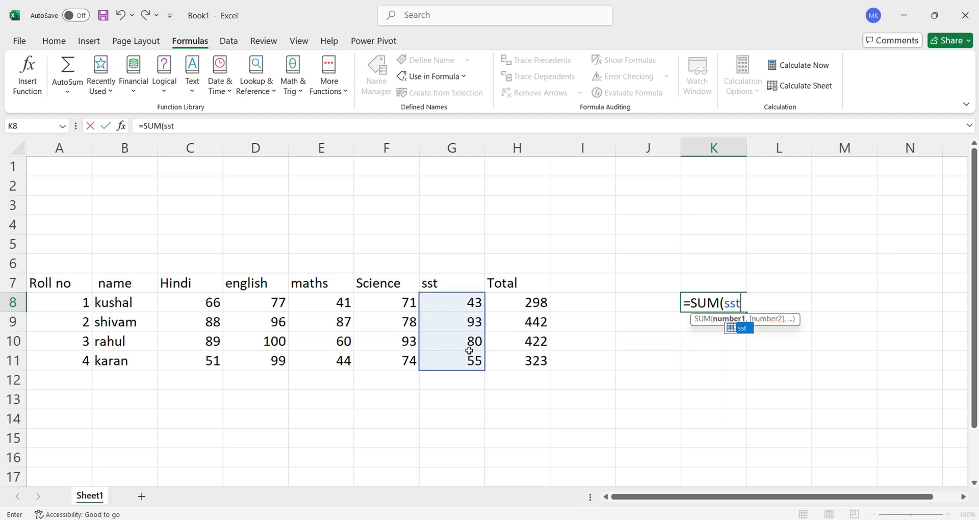
key("Return")
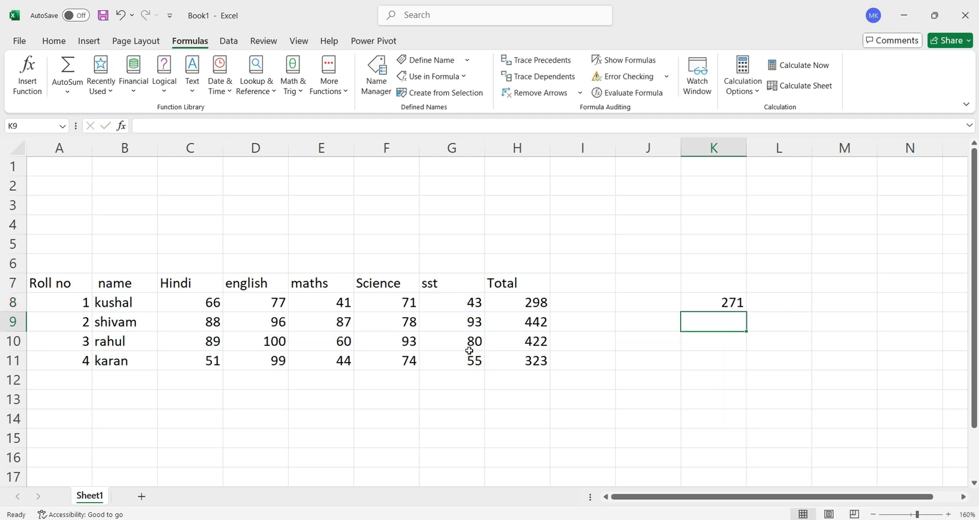
left_click_drag(439, 303, 439, 360)
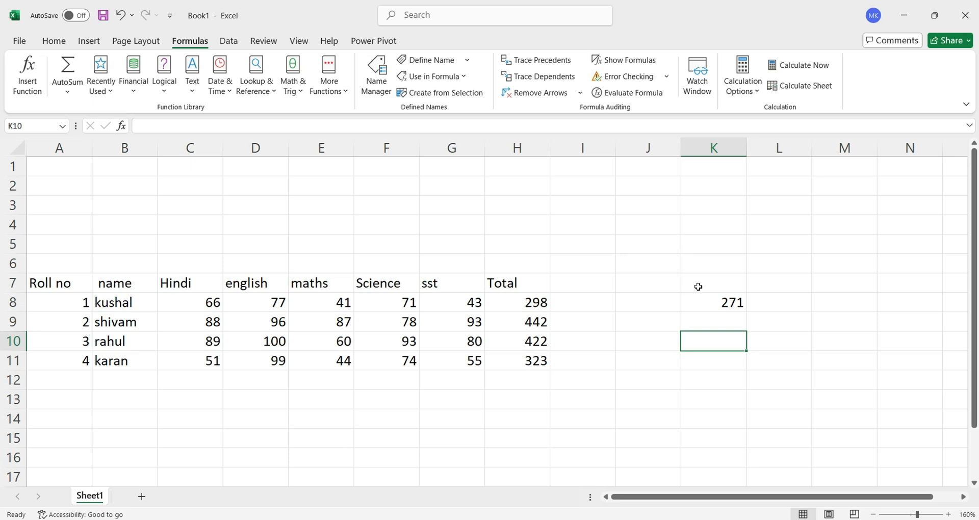
Step: Define the workbook-scope name Hindi for the Hindi marks in C8:C11
left_click_drag(193, 305, 196, 361)
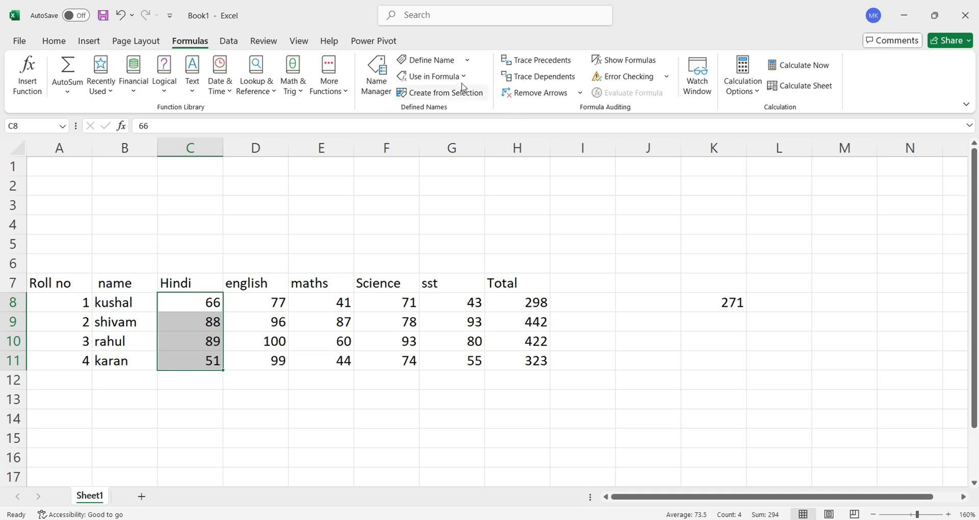
left_click(436, 69)
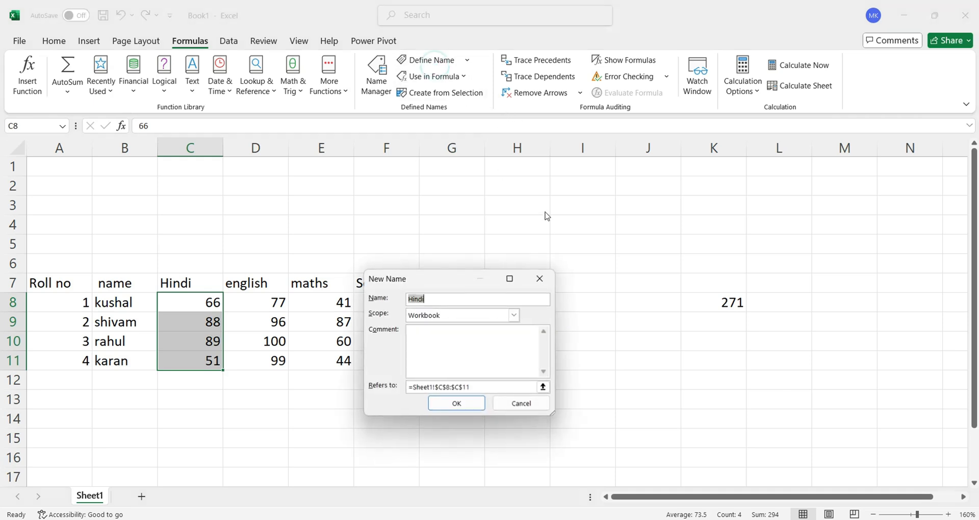
left_click(457, 404)
Step: Define the workbook-scope name Total for the Total column values in H8:H11
left_click_drag(505, 306, 513, 357)
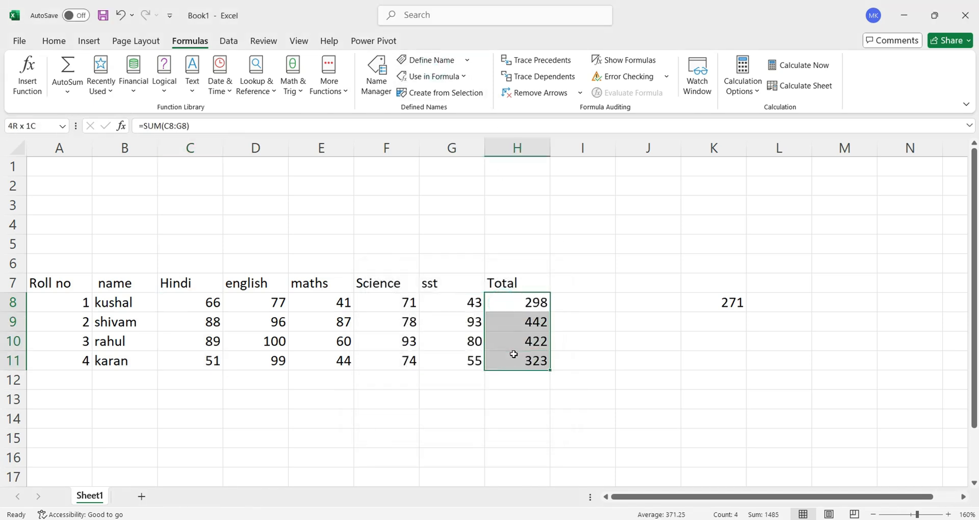
left_click(428, 60)
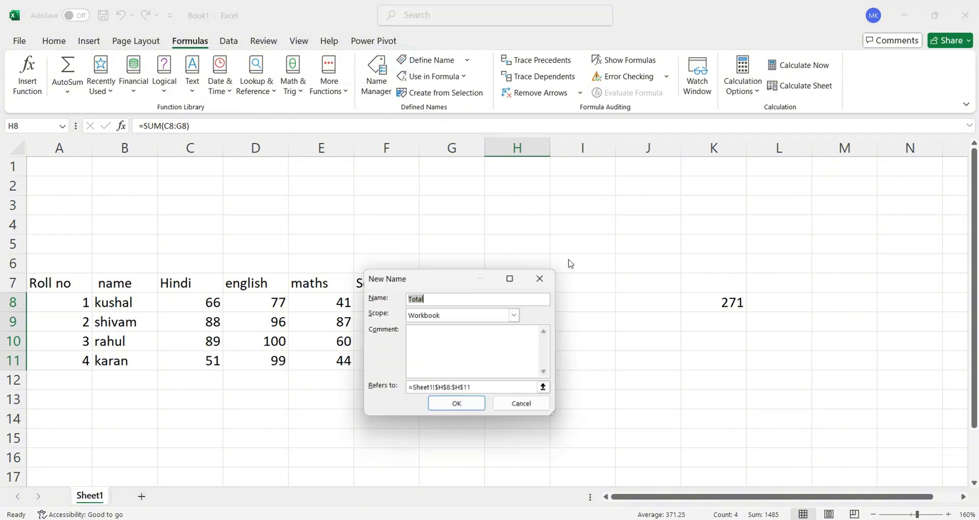
left_click(458, 404)
left_click(629, 347)
left_click(646, 373)
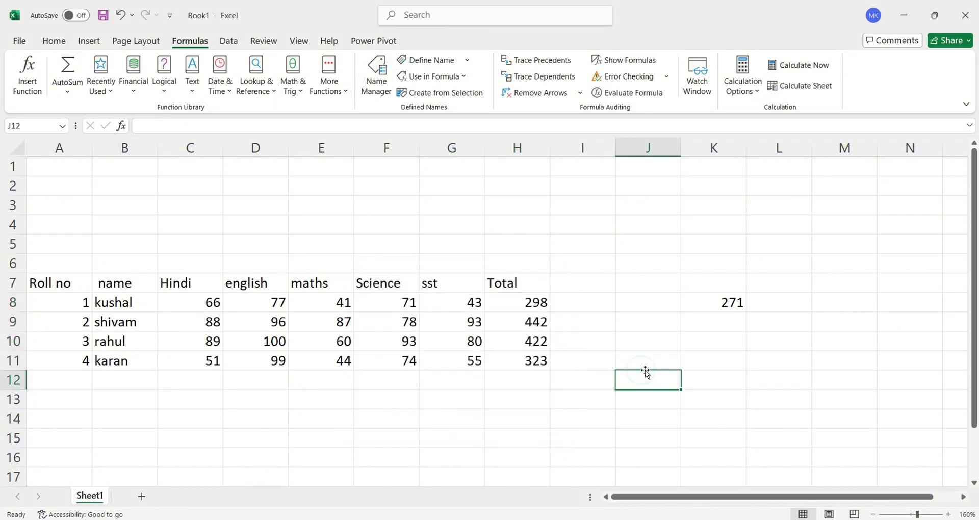
Step: Enter a MIN formula in J12 that finds the lowest Hindi mark using the defined name Hindi
type("=min")
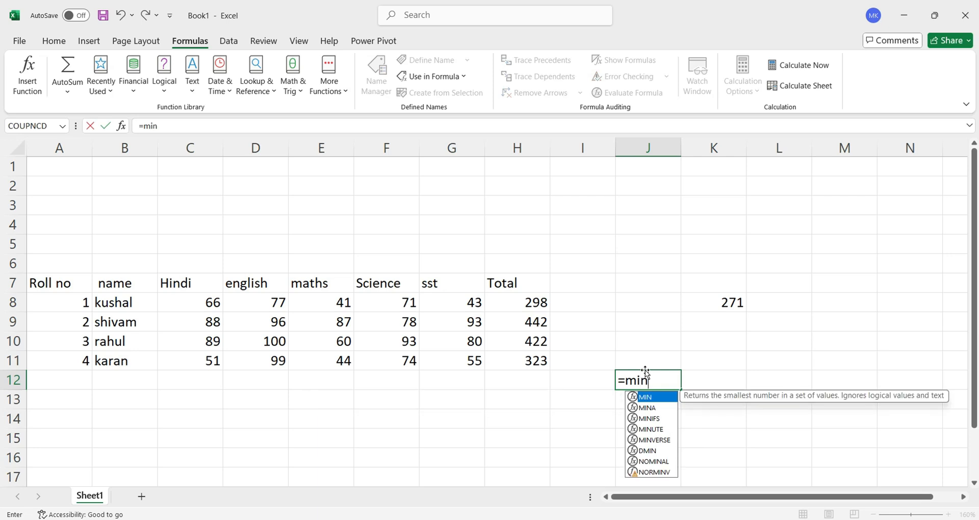
key("Tab")
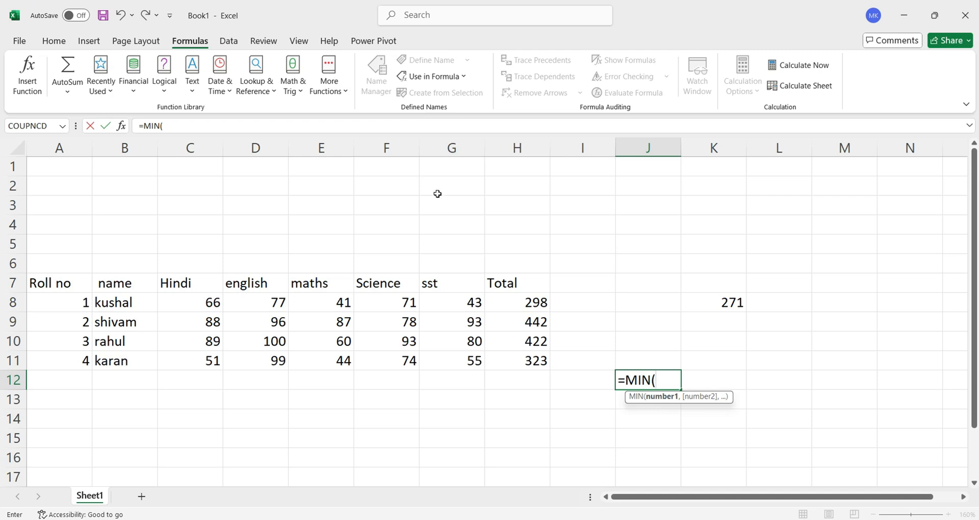
left_click(464, 78)
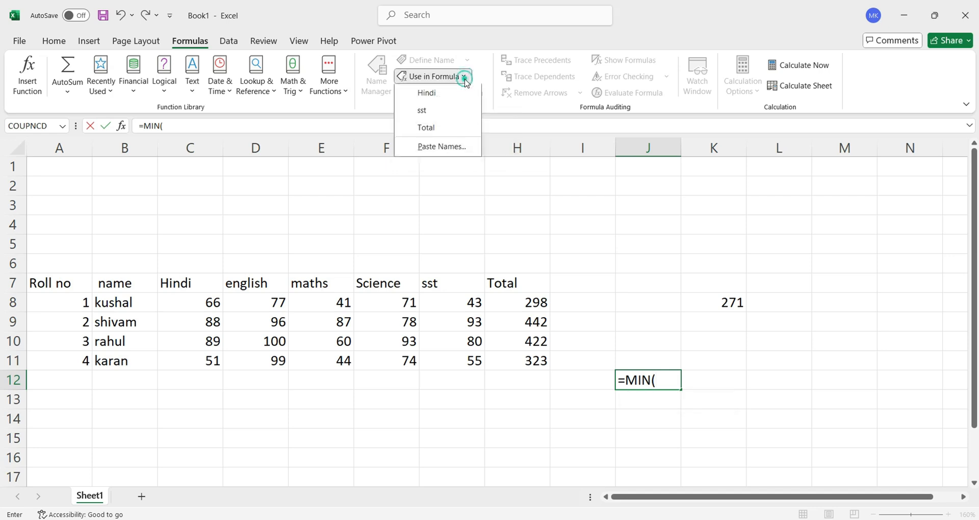
left_click(429, 94)
key("Return")
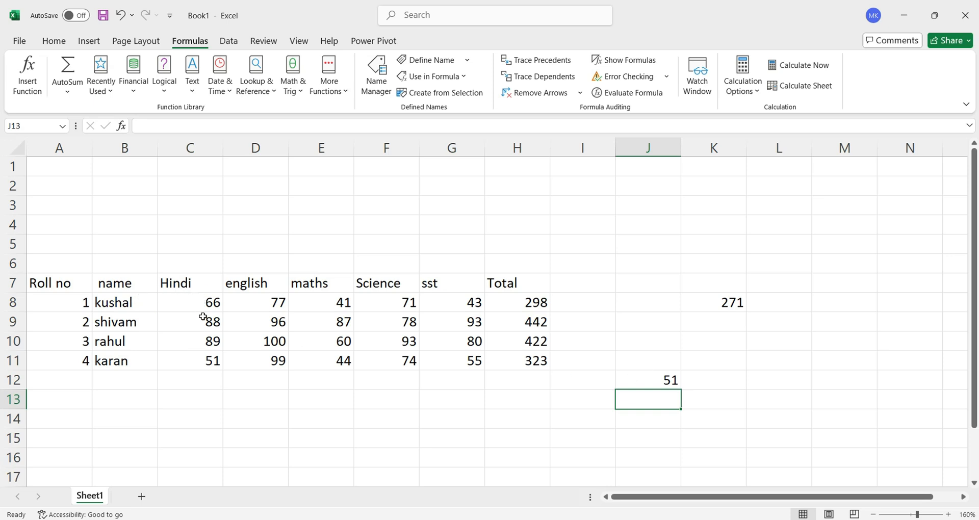
left_click(659, 338)
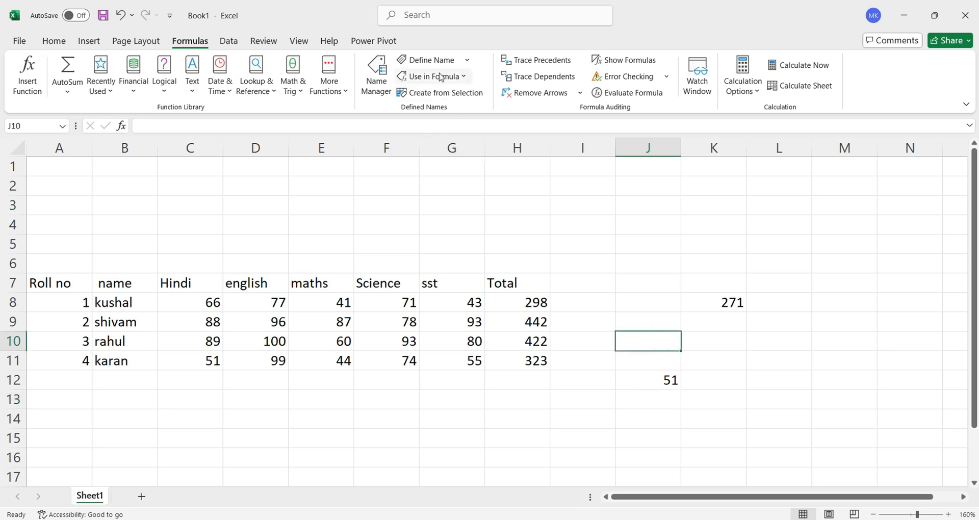
left_click(464, 80)
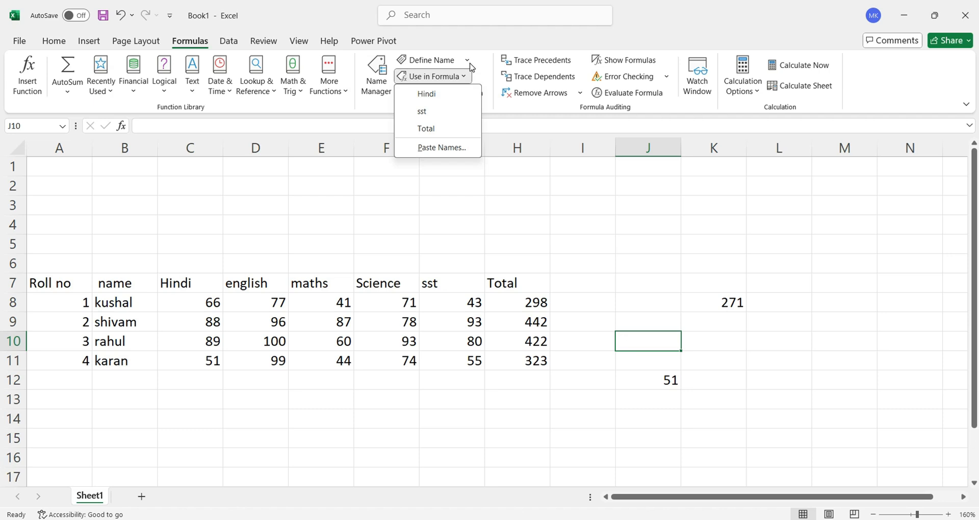
left_click(471, 65)
left_click(376, 225)
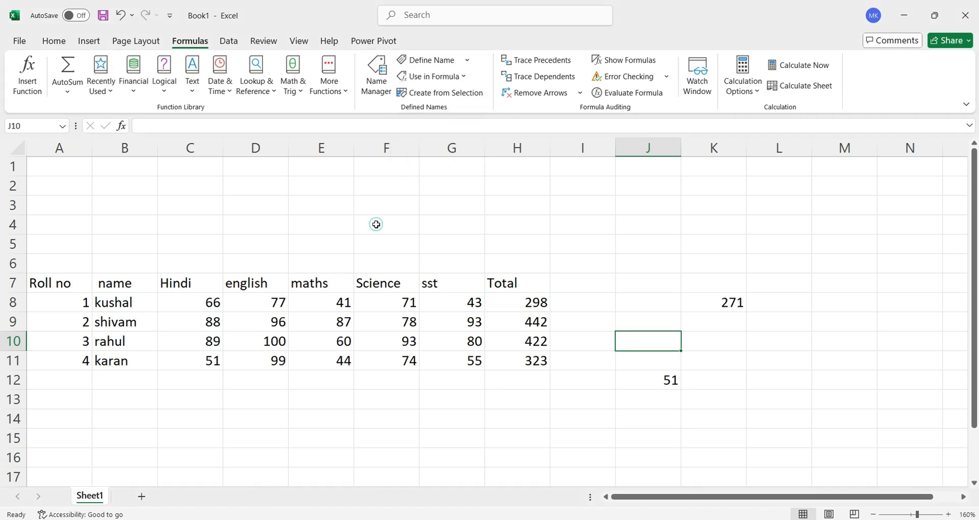
Step: Try to add a new workbook-scope name for the english marks in D8:D11 through Name Manager
left_click(375, 83)
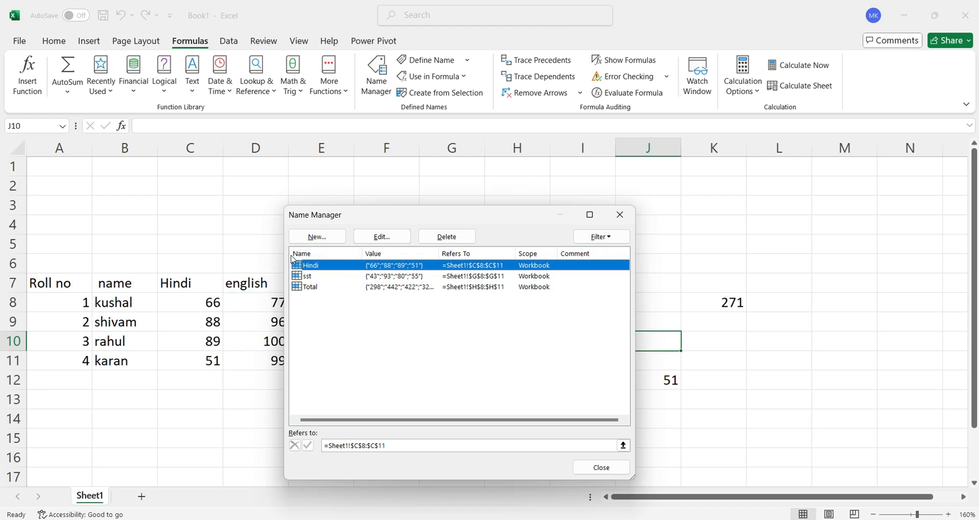
left_click(306, 236)
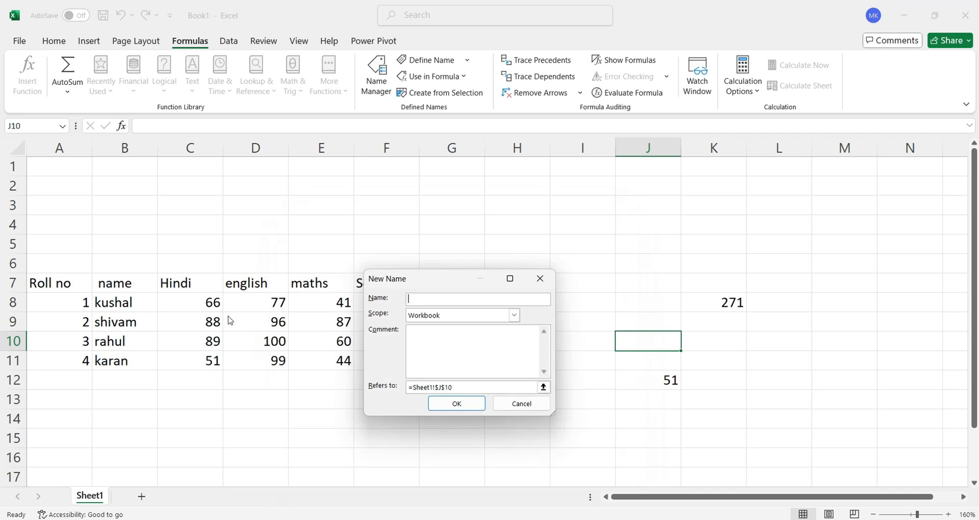
left_click(437, 388)
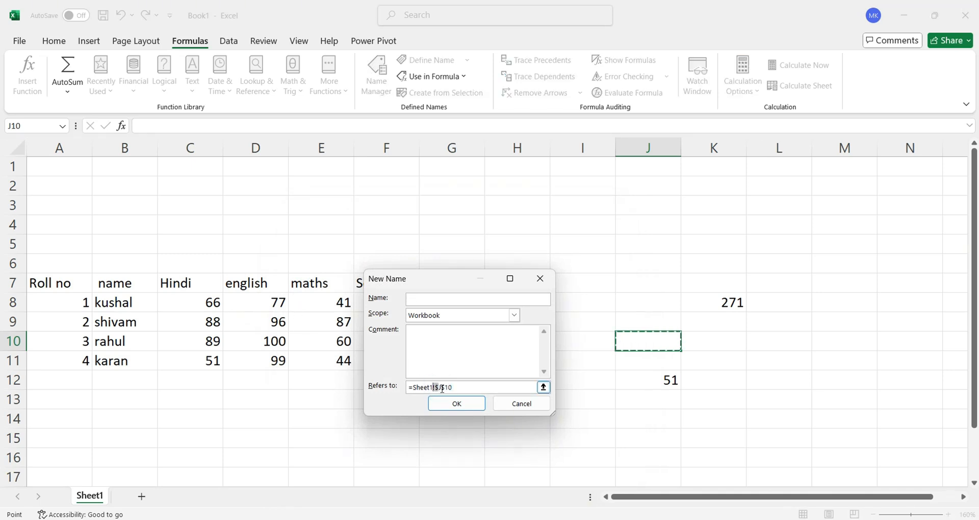
left_click_drag(459, 388, 408, 388)
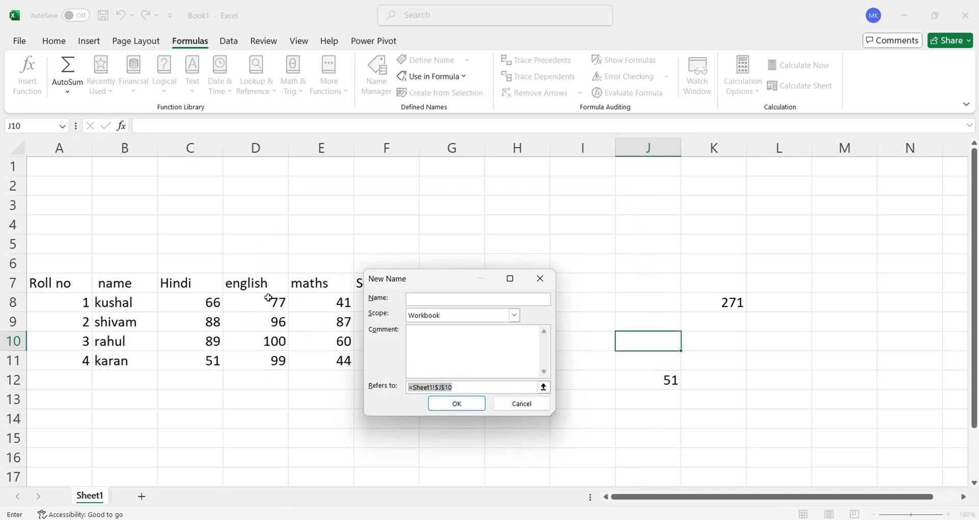
left_click_drag(269, 299, 270, 364)
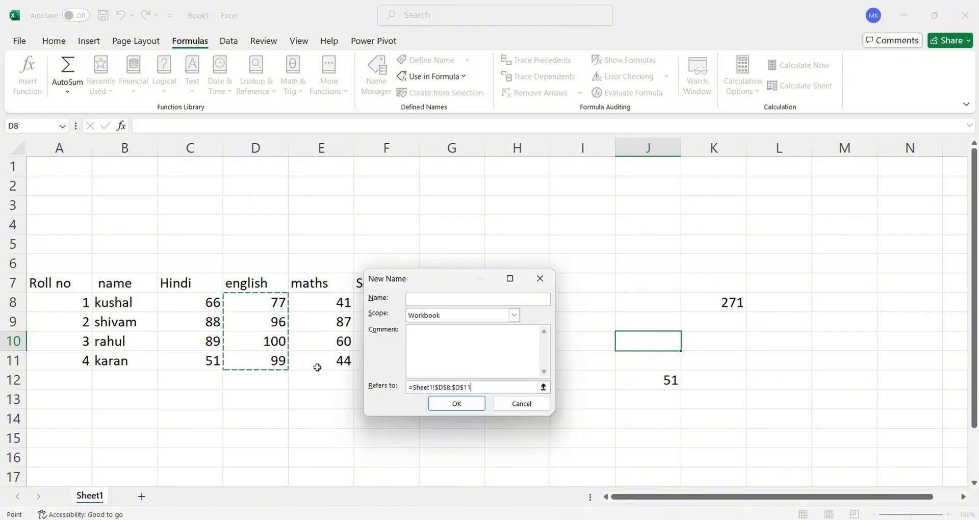
left_click(441, 301)
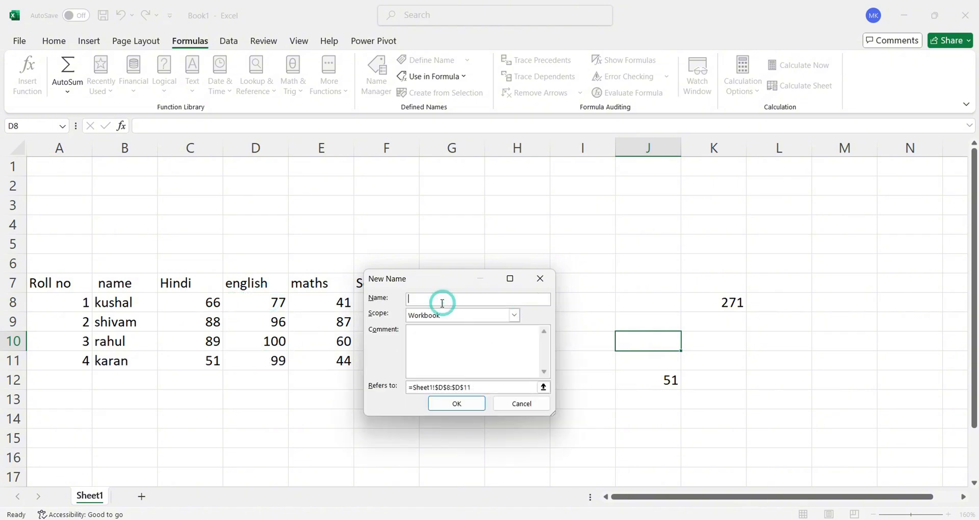
left_click(541, 278)
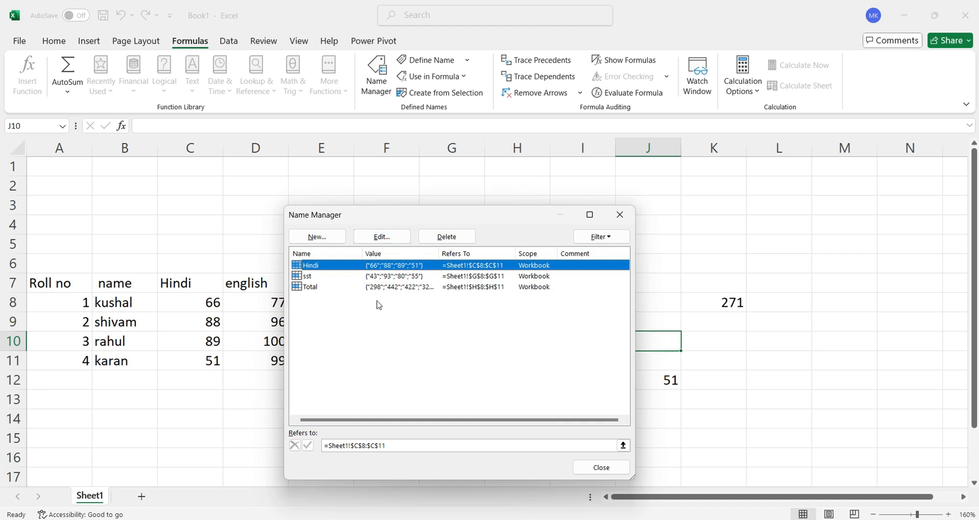
Step: Try to delete the defined names Hindi, sst and Total together in Name Manager
left_click_drag(345, 305, 459, 253)
left_click(455, 238)
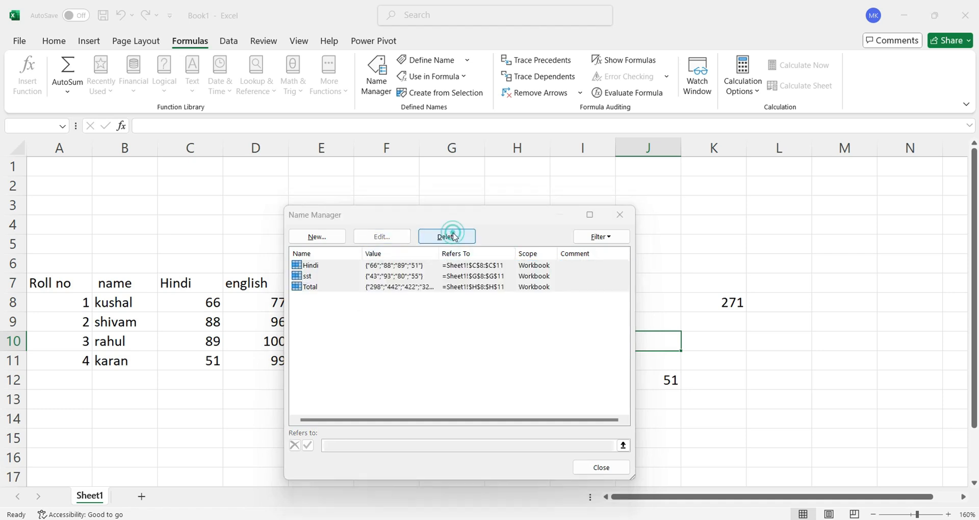
left_click(516, 302)
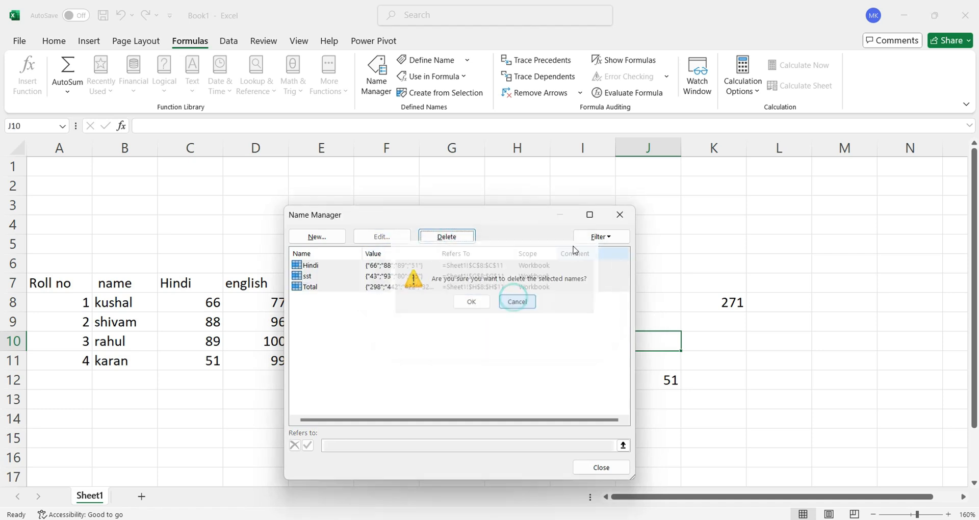
left_click(619, 214)
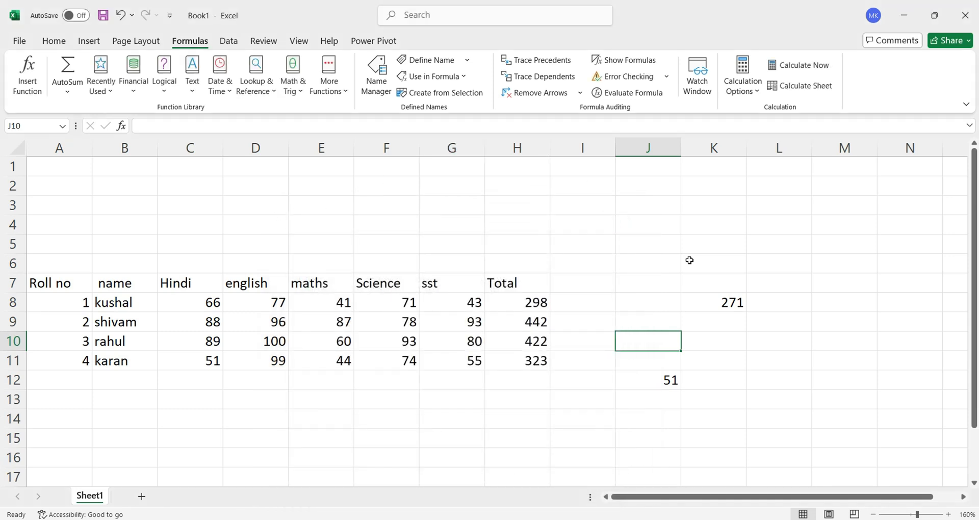
Step: Clear the contents of J7:L15 beside the marks table
left_click_drag(627, 279, 776, 432)
key("Delete")
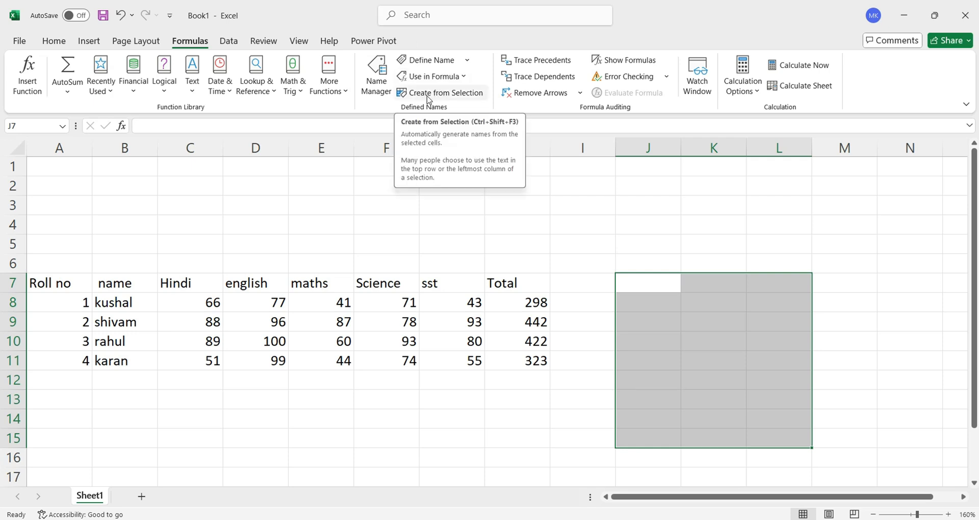
Step: Create names for the marks table A7:H11 from its top row and check them in Name Manager
left_click_drag(51, 279, 520, 363)
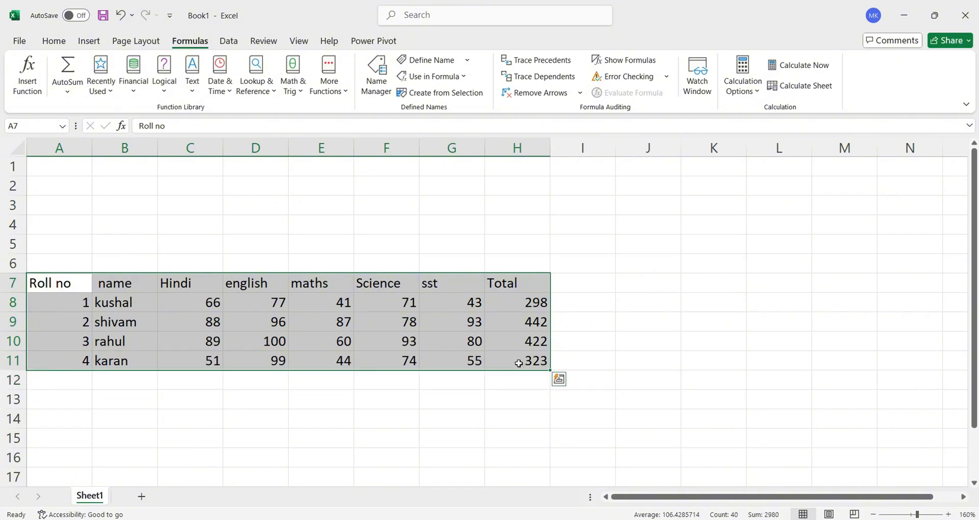
left_click(429, 94)
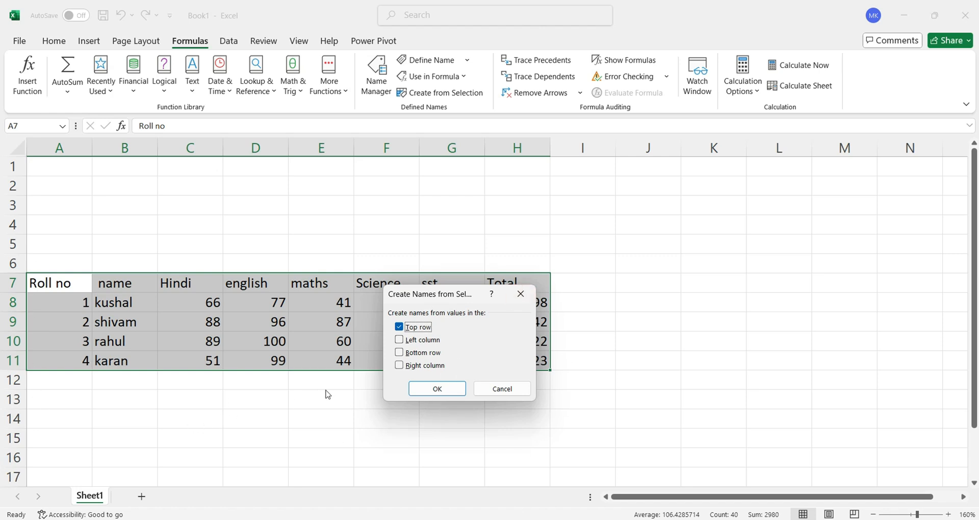
left_click(436, 389)
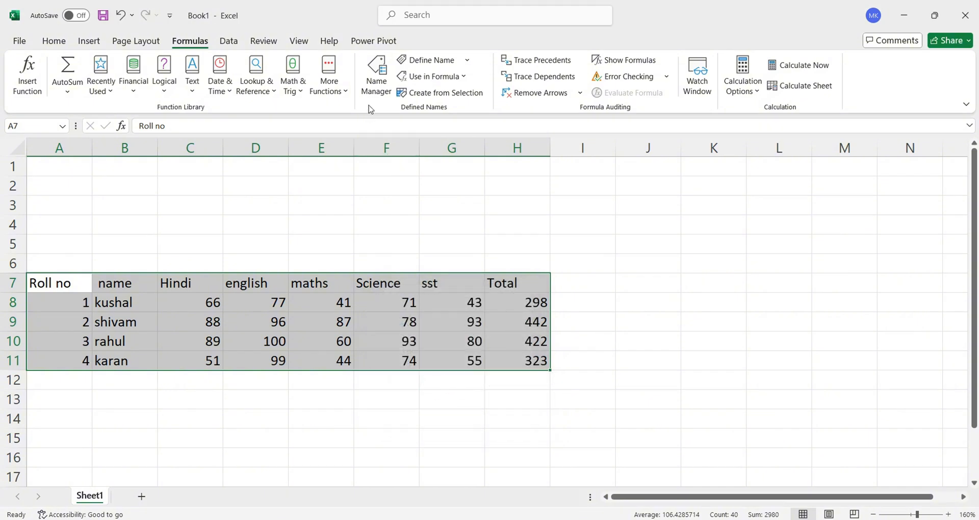
left_click(343, 185)
left_click(372, 94)
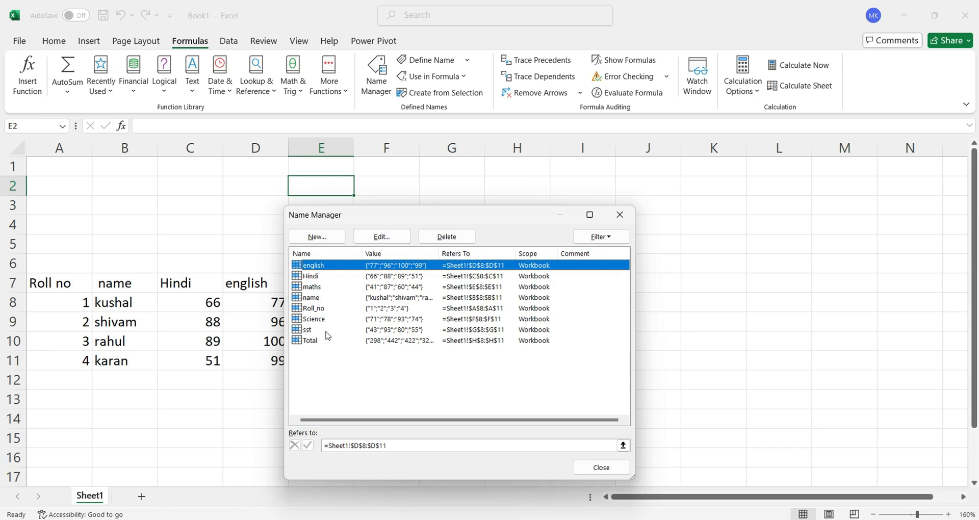
left_click(619, 215)
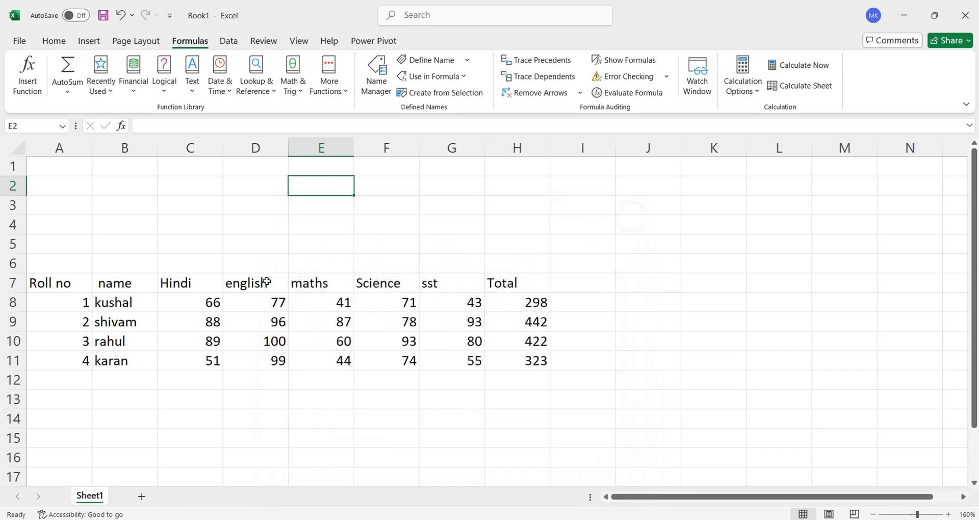
left_click(198, 288)
left_click(226, 238)
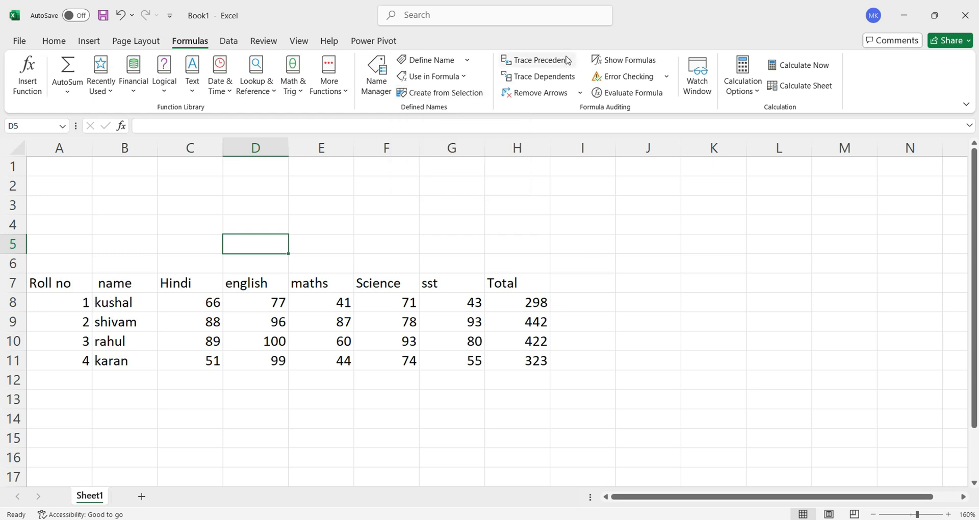
left_click(440, 205)
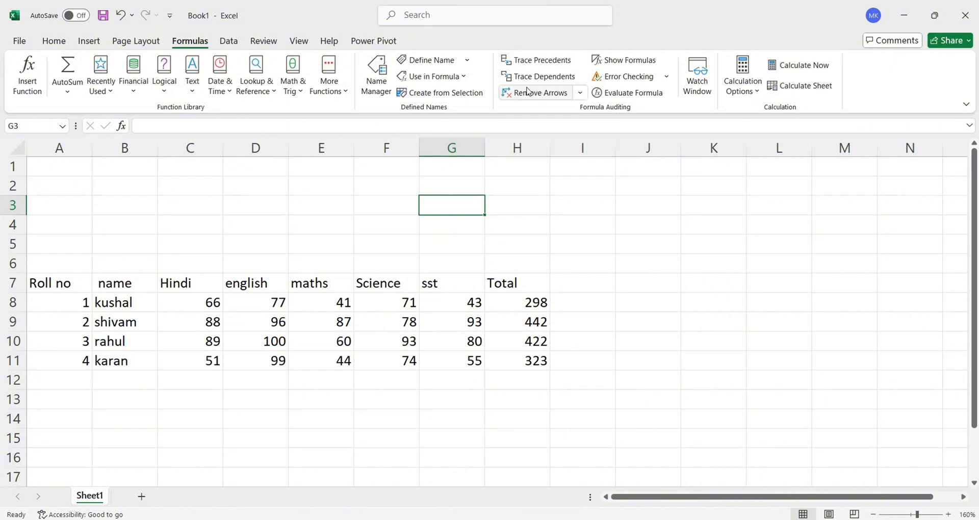
left_click(226, 300)
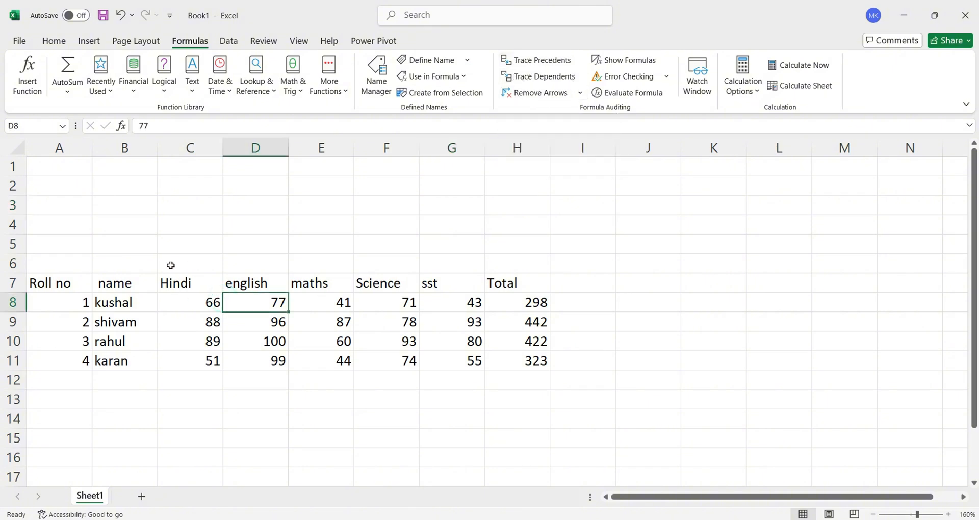
Step: Enter the formula =C11+C8+F8+H10 in C14 below the marks table
left_click(207, 412)
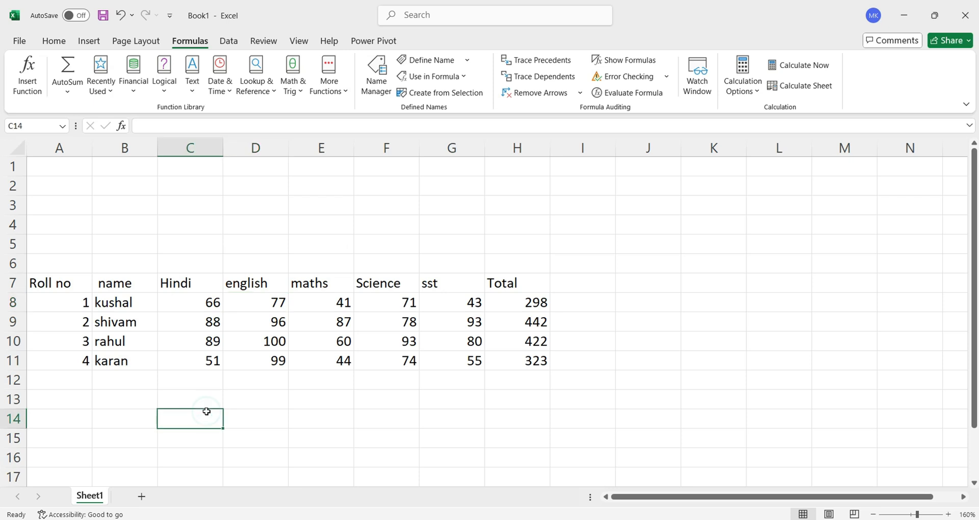
type("=")
key("Up")
key("Up")
key("Up")
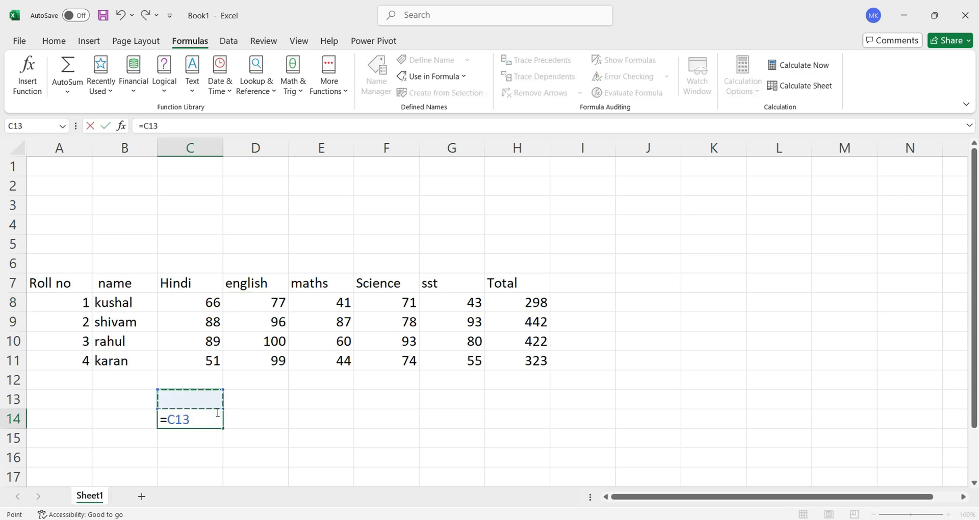
type("+")
key("Up")
key("Up")
key("Up")
key("Up")
key("Up")
key("Up")
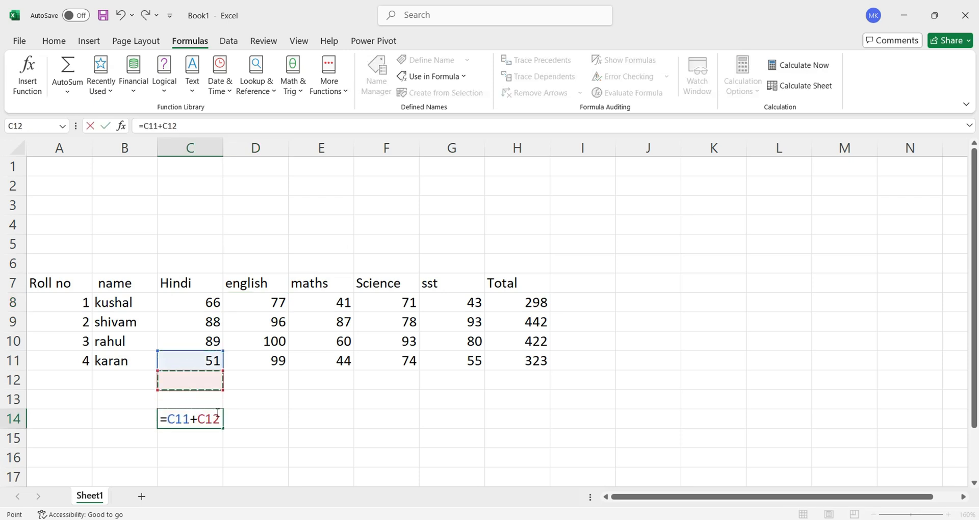
type("+")
key("Right")
key("Right")
key("Right")
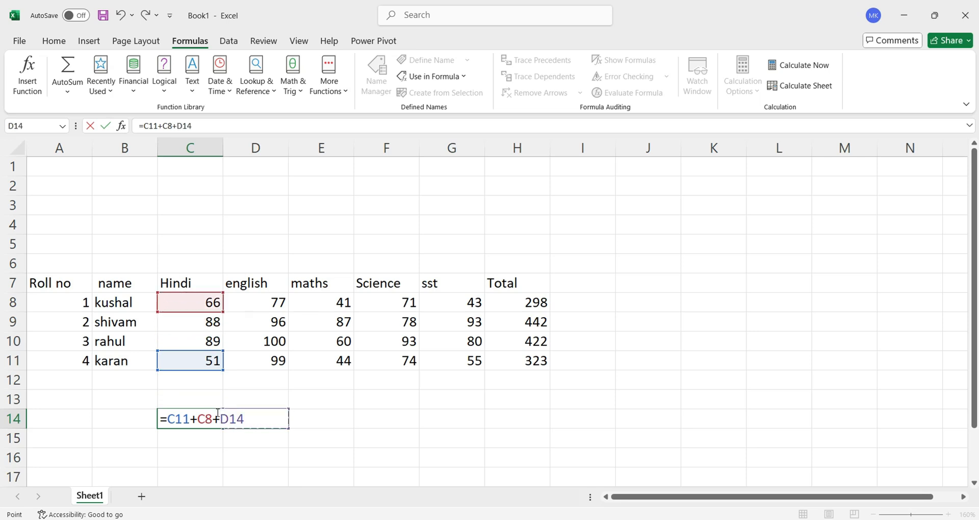
key("Up")
key("Up")
key("Up")
key("Up")
key("Up")
key("Up")
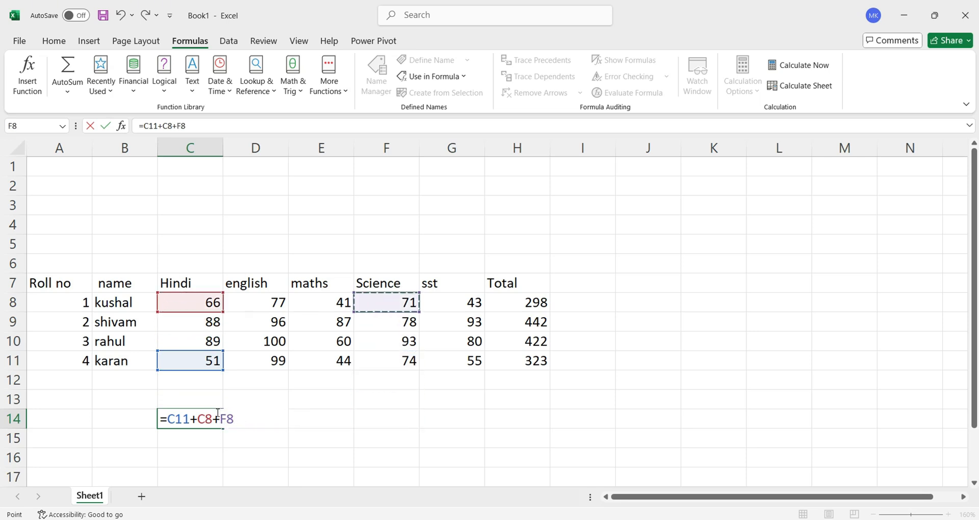
type("+")
key("Up")
key("Up")
key("Right")
key("Right")
key("Right")
key("Right")
key("Right")
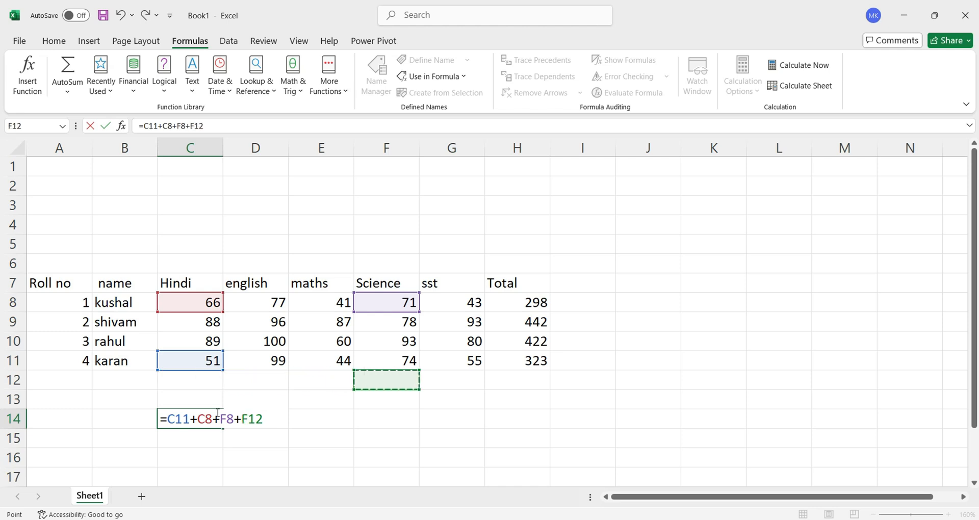
key("Up")
key("Up")
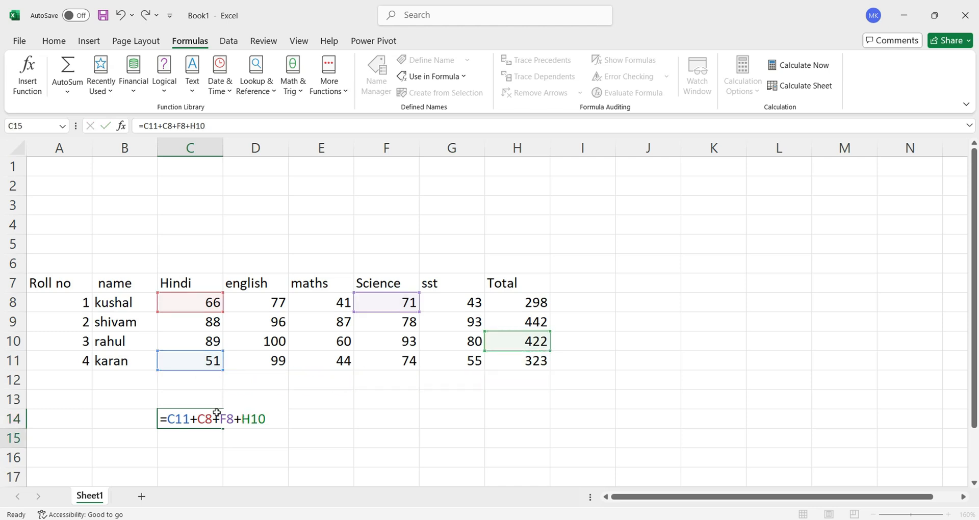
key("Return")
Step: Trace the precedents of the addition formula in C14
left_click(216, 414)
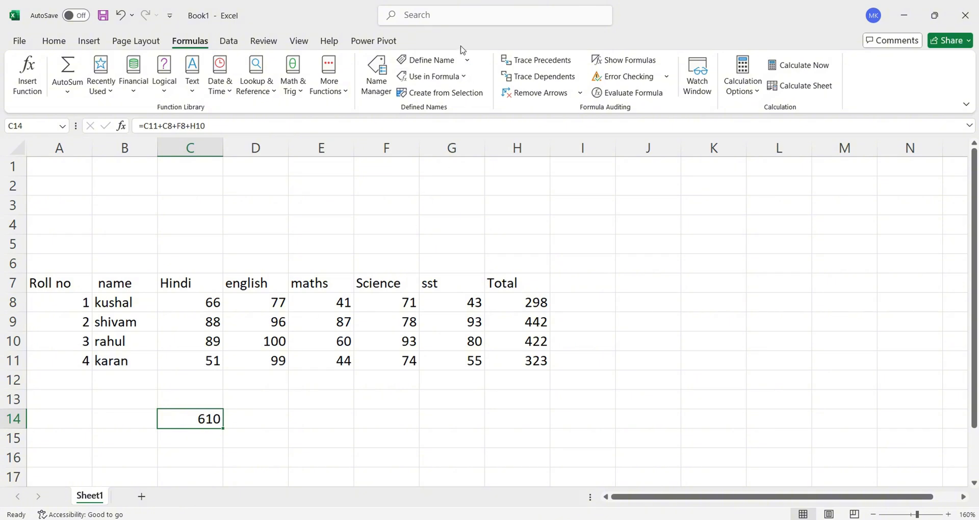
left_click(525, 61)
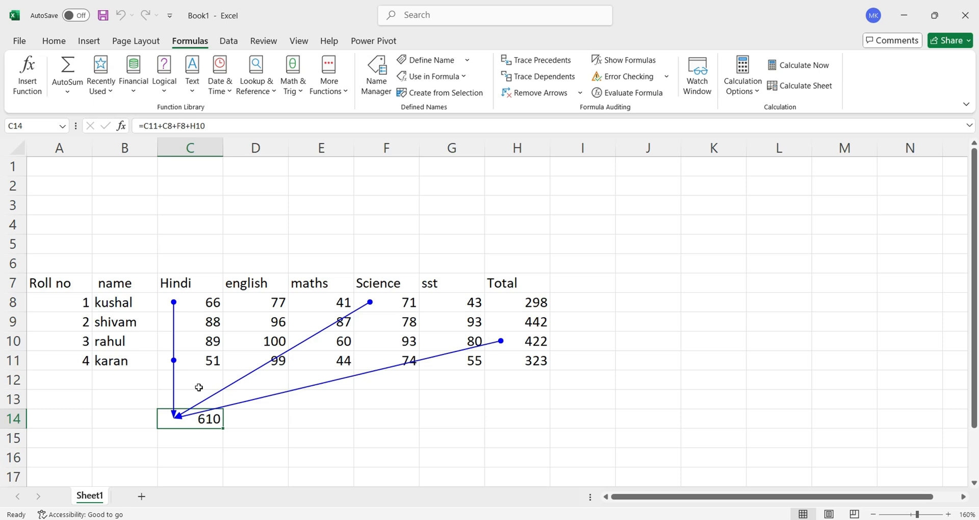
Step: Remove the precedent arrows of C14, trace its precedents once more and clear the arrows again
left_click(532, 98)
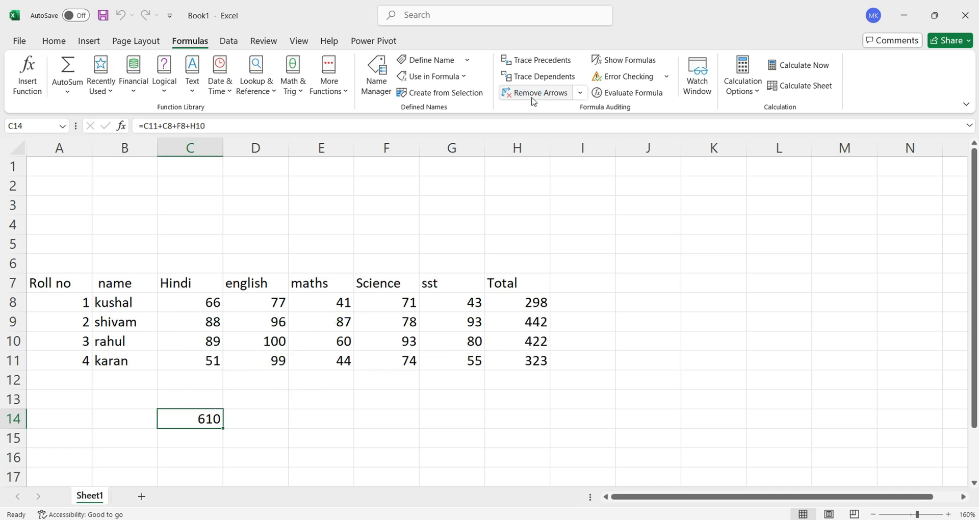
left_click(520, 61)
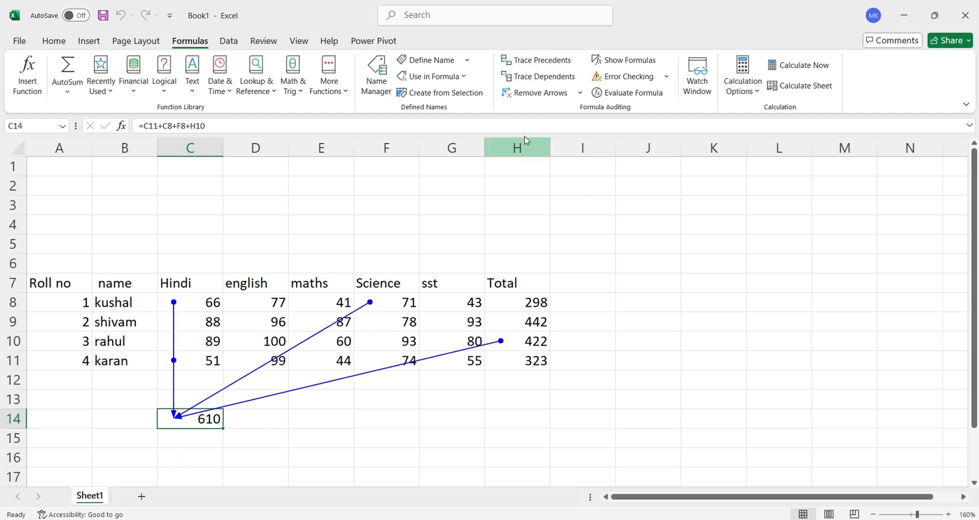
left_click(527, 97)
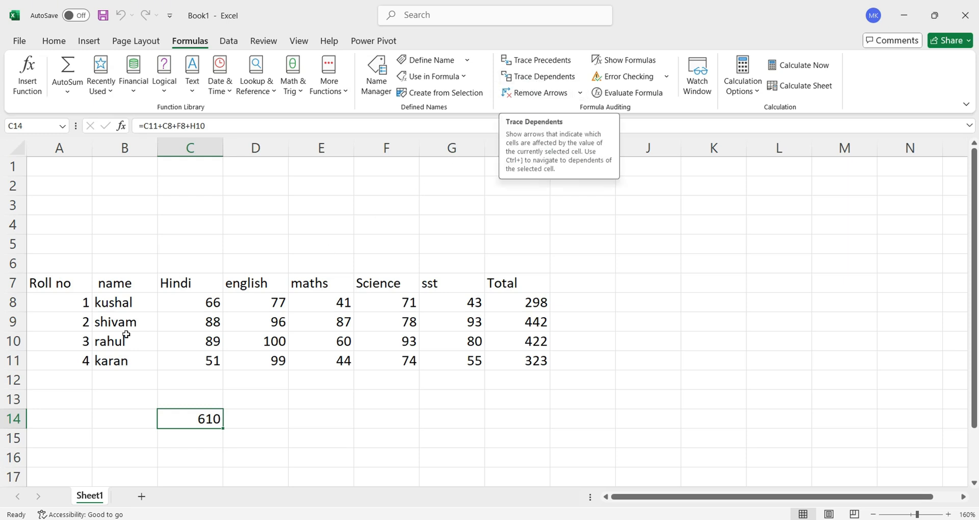
Step: Review the cell references in the C14 formula and trace the dependents of C11
double_click(208, 418)
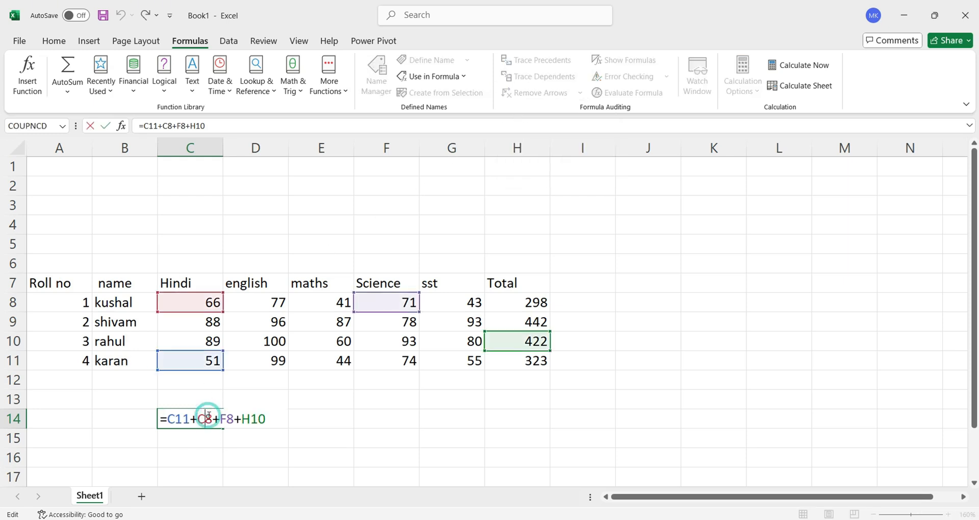
key("Return")
left_click(204, 358)
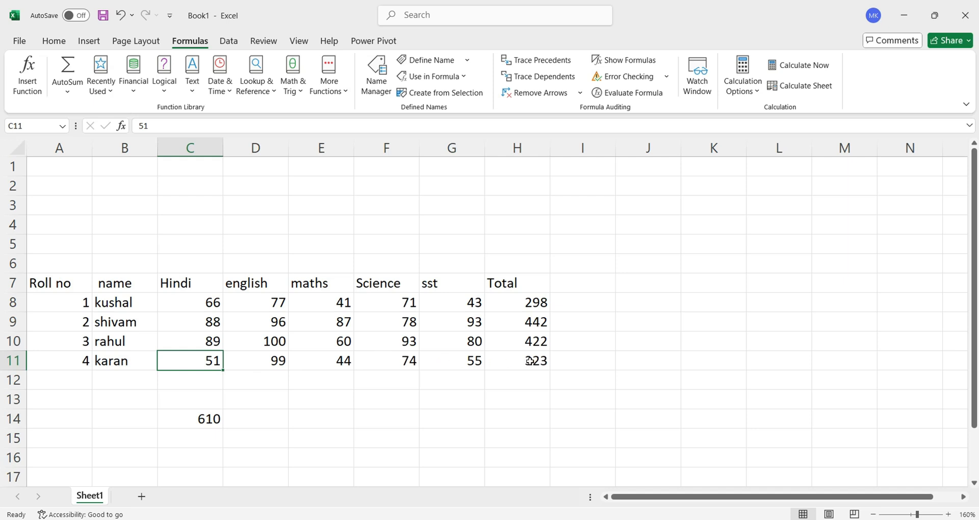
double_click(204, 416)
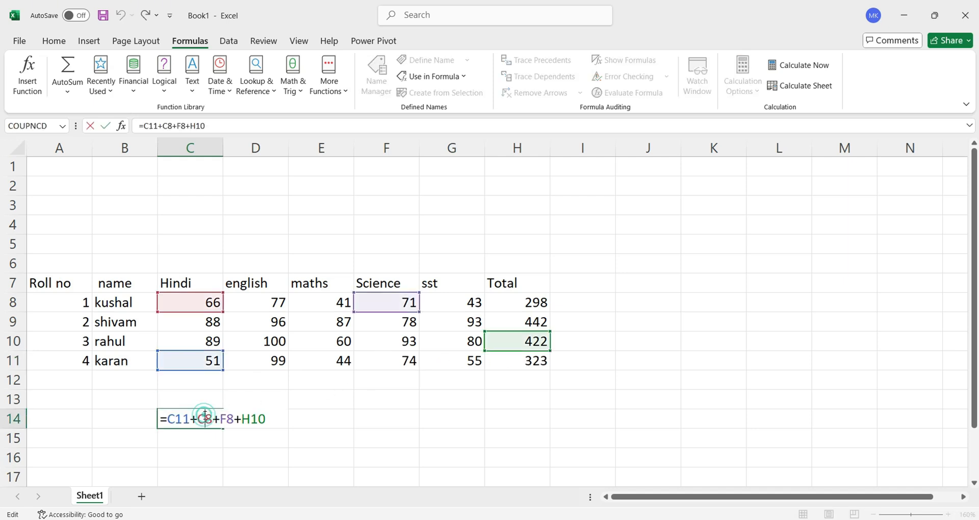
key("Return")
left_click(193, 360)
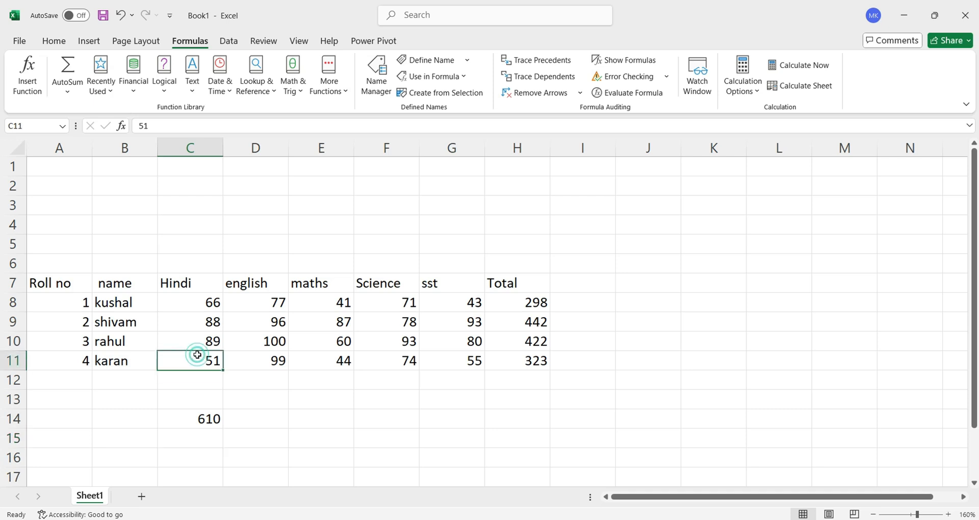
left_click(529, 82)
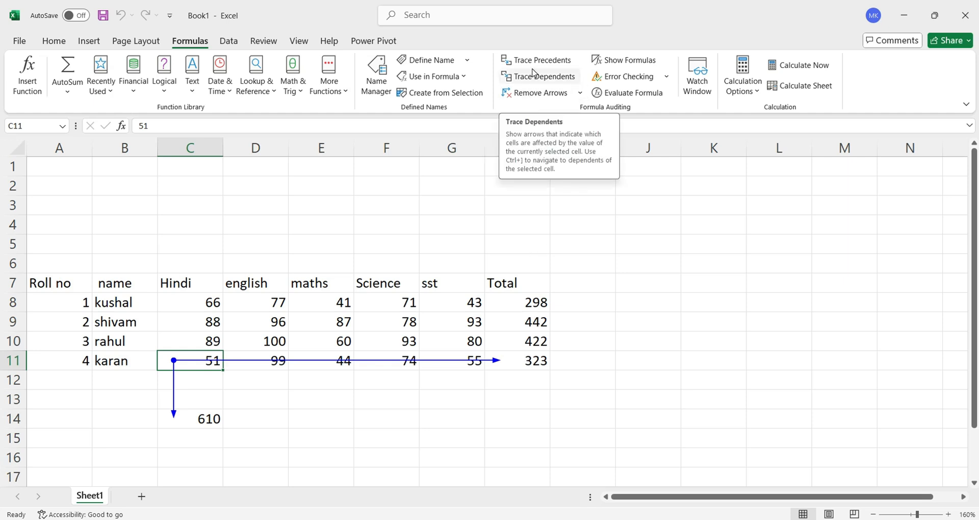
Step: Trace the precedents of C14 through two levels and remove all tracer arrows
left_click(205, 412)
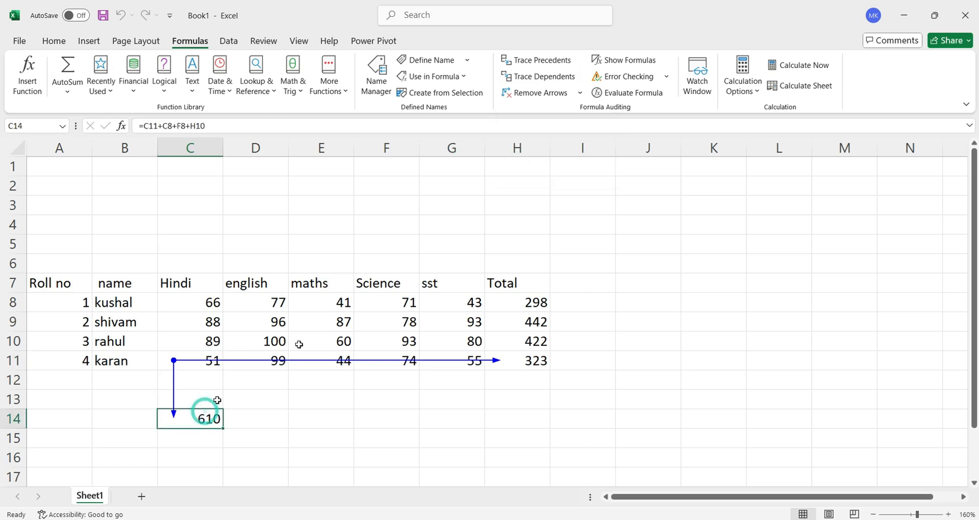
left_click(529, 59)
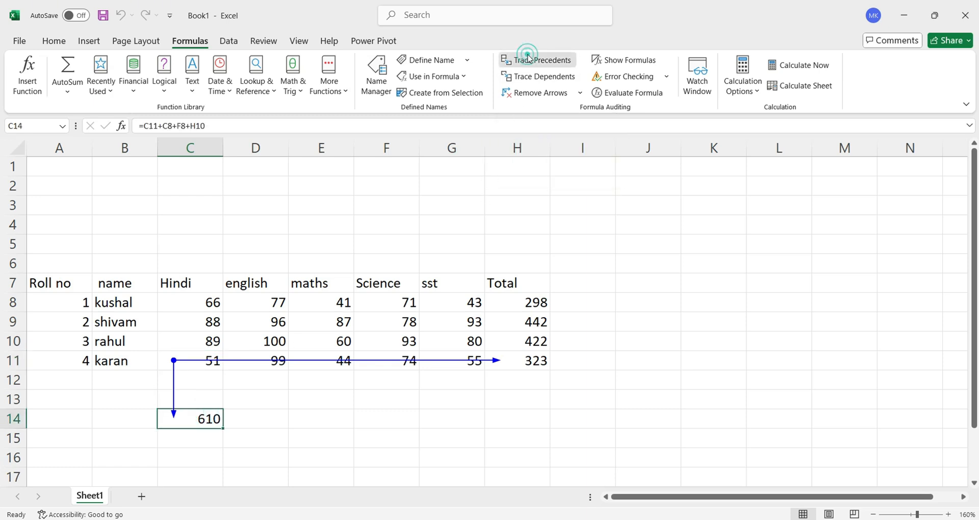
left_click(529, 60)
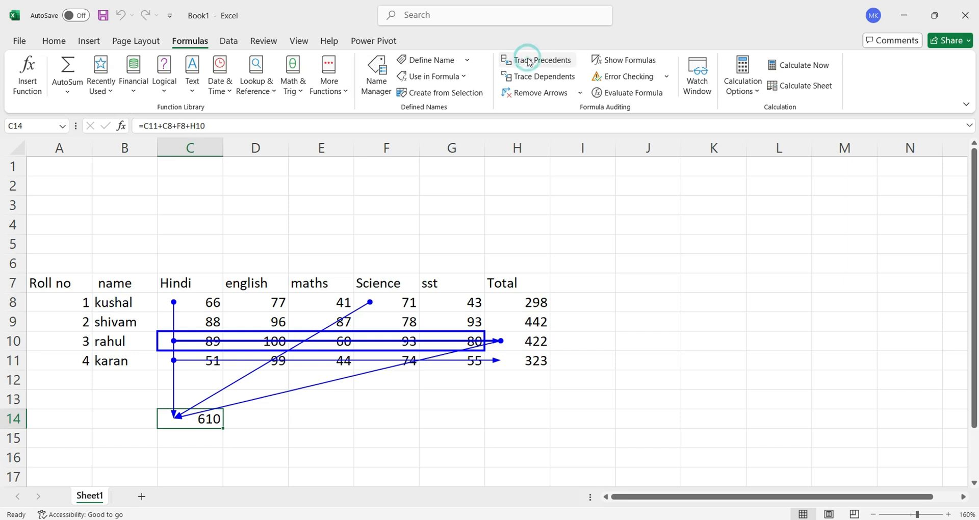
left_click(523, 95)
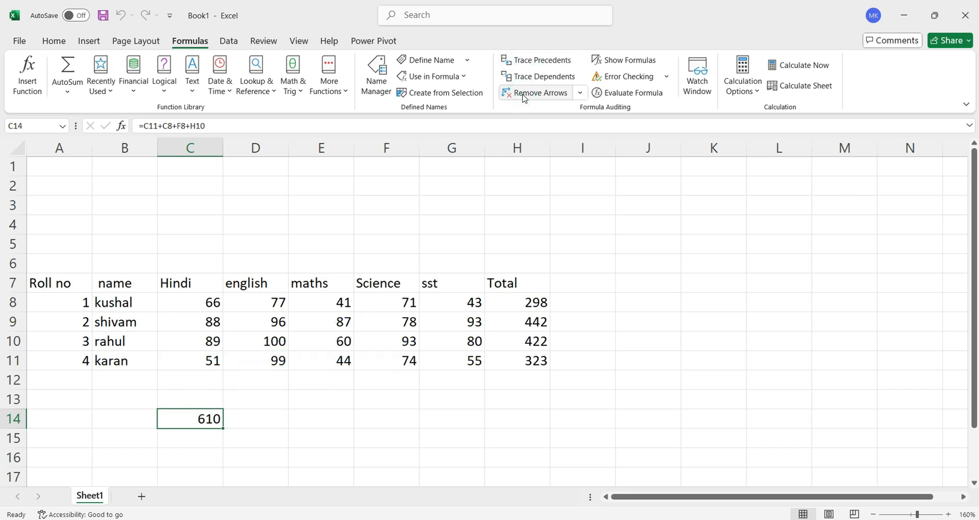
Step: Trace the dependents of the Hindi mark in C11 and clear the arrows
left_click(212, 361)
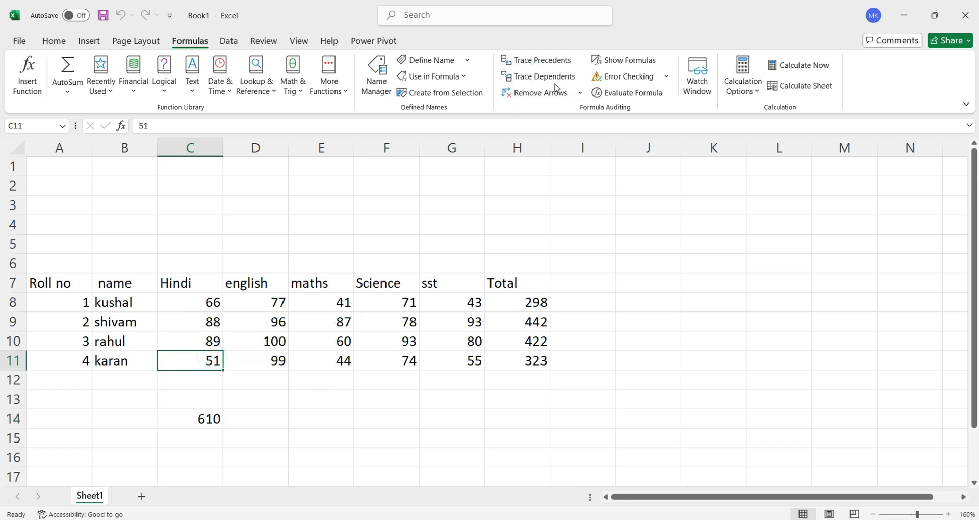
left_click(536, 78)
left_click(536, 92)
Step: Show formulas on the sheet, examine those in the Total column H8:H11, and switch back to displaying values
left_click(619, 63)
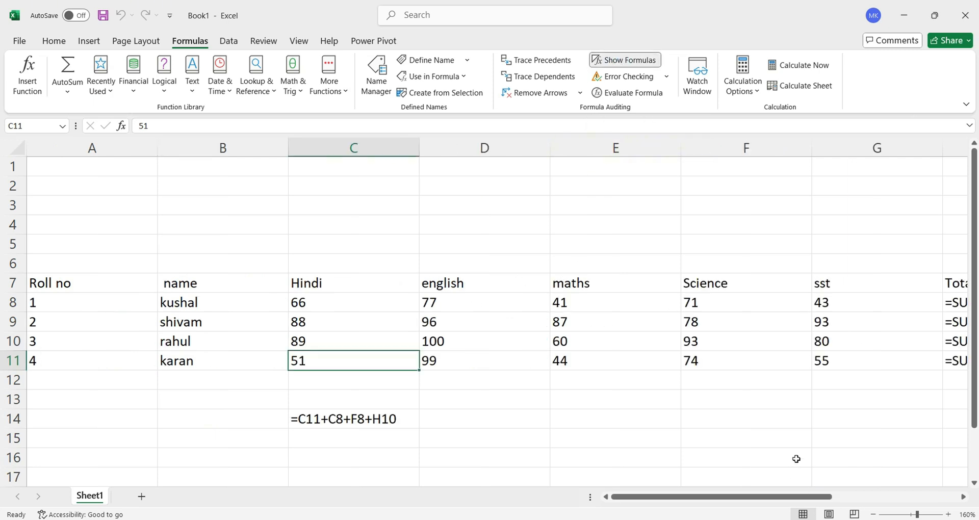
left_click_drag(789, 497, 885, 497)
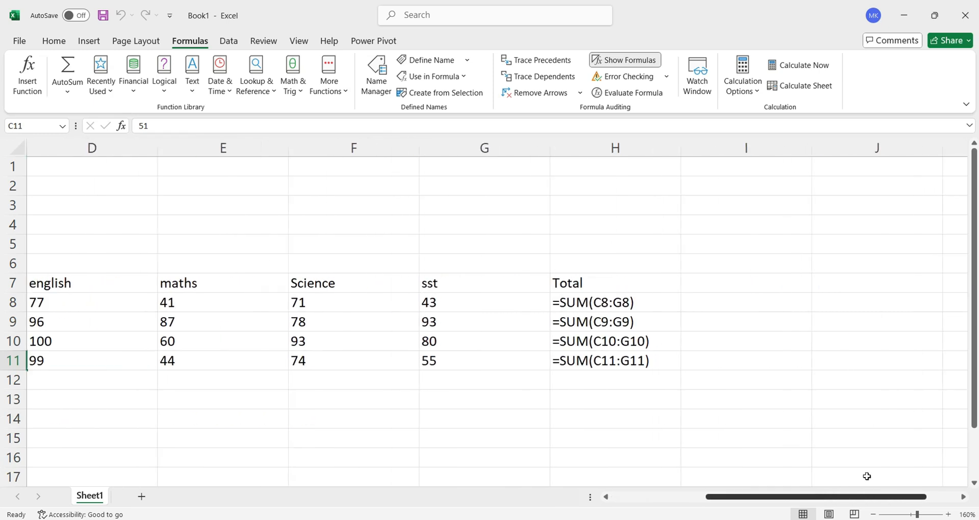
left_click(614, 306)
left_click(619, 341)
left_click(632, 361)
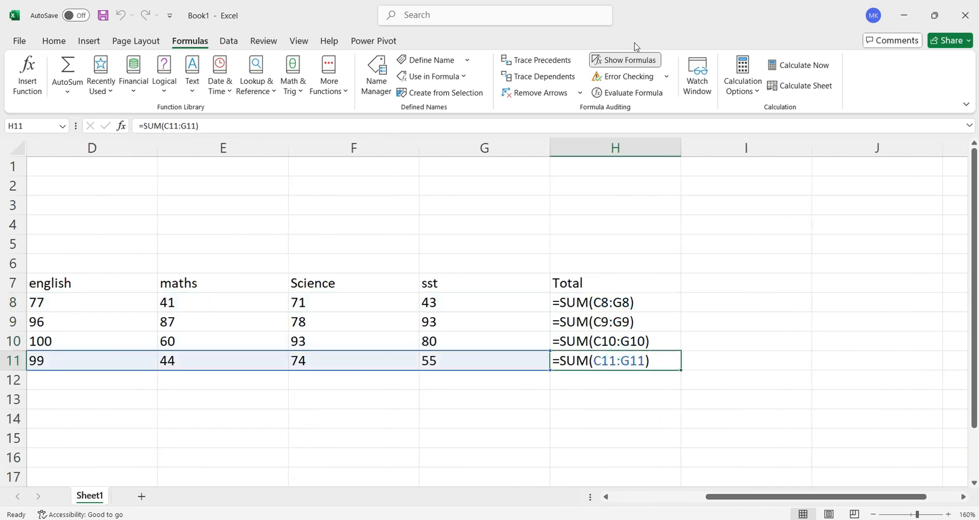
left_click(626, 60)
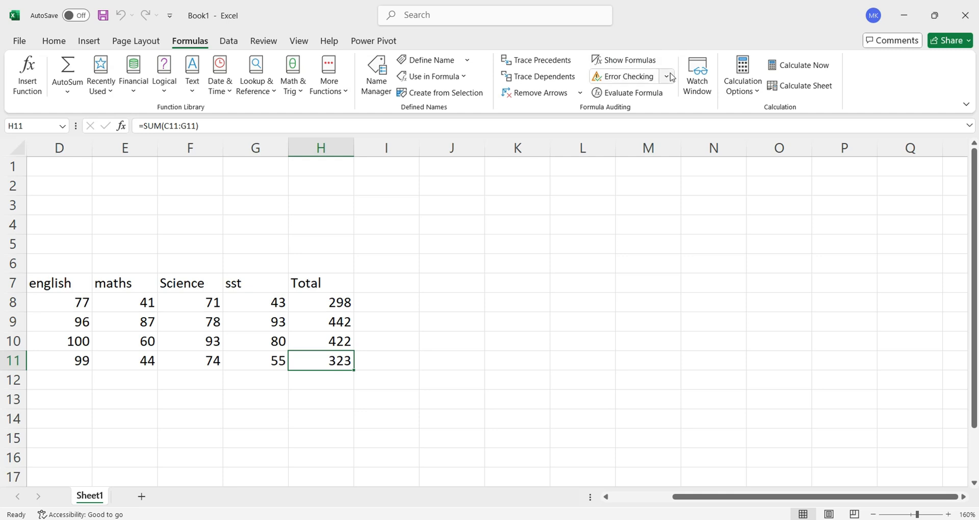
Step: Introduce a deliberate error in the total in H8 by changing its formula to =SgUM(C8:G8)
double_click(321, 304)
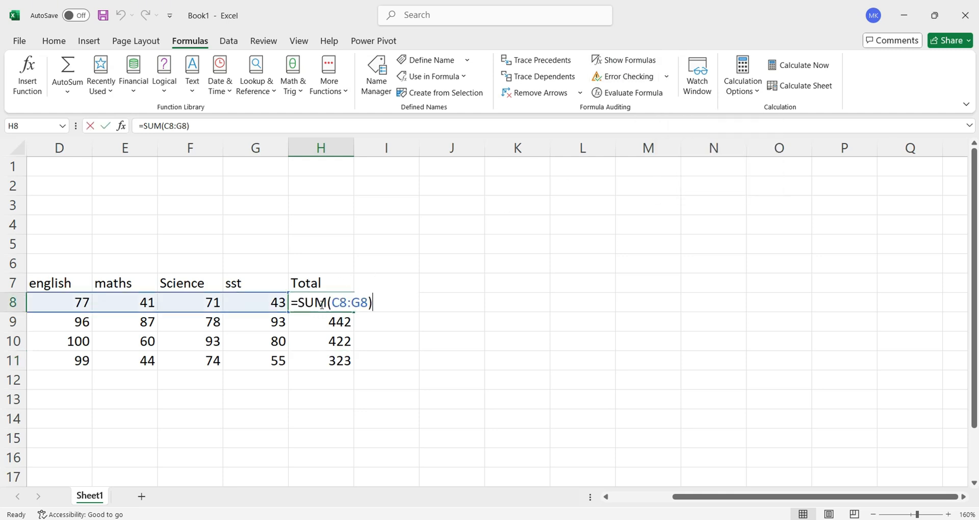
left_click(308, 302)
type("g")
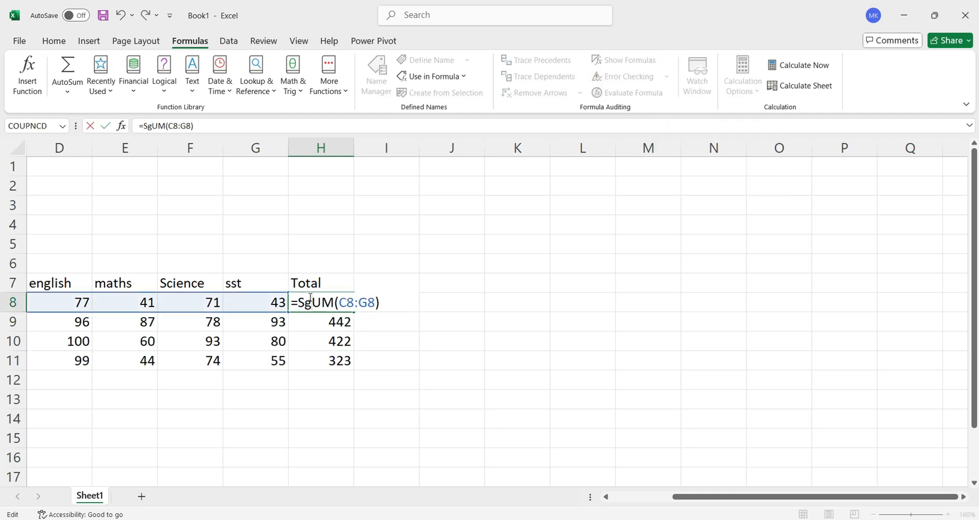
left_click(309, 321)
left_click(301, 360)
left_click(204, 360)
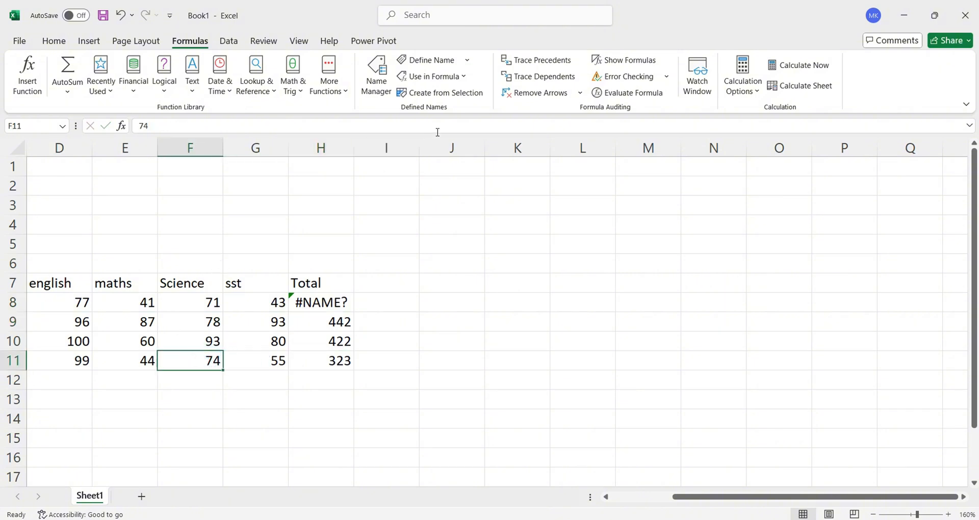
Step: Run Error Checking to examine the invalid formula in H8 and undo the change to that formula
left_click(620, 76)
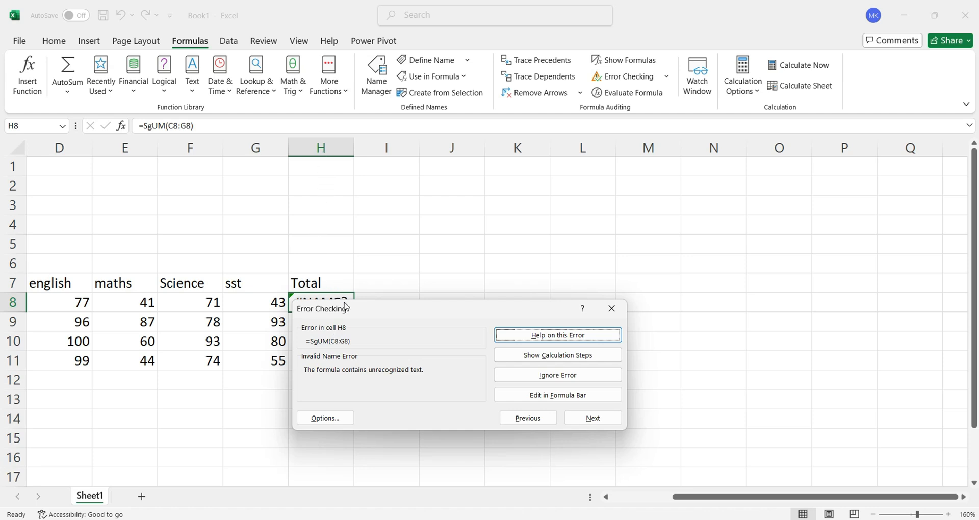
left_click_drag(345, 308, 353, 349)
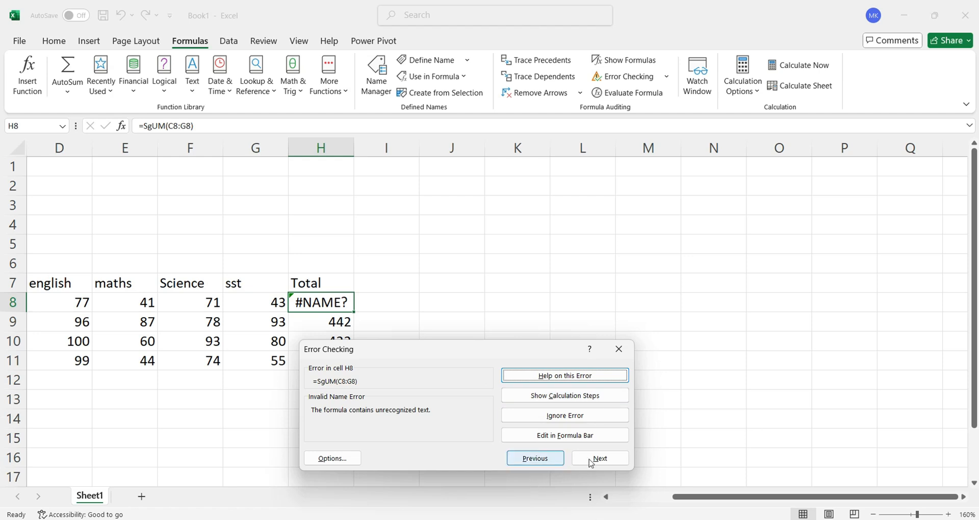
left_click(619, 348)
key("ctrl+z")
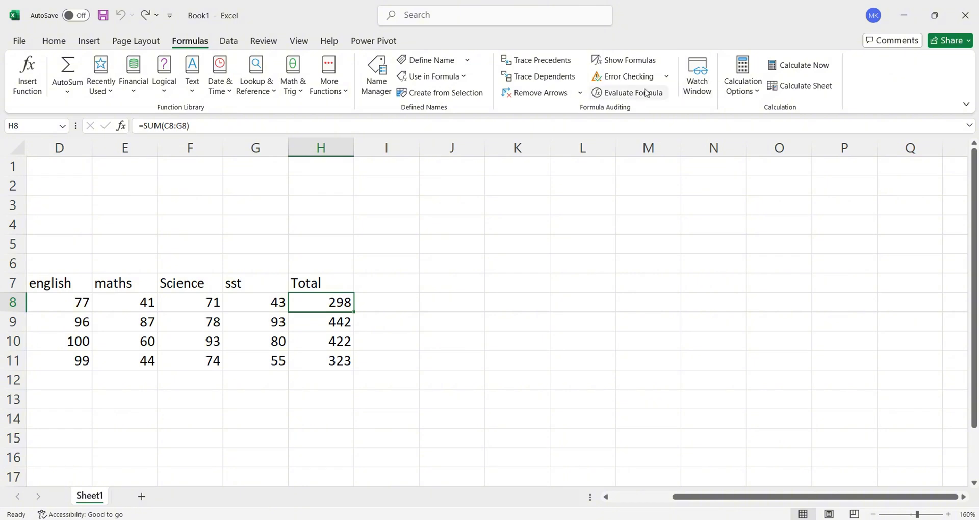
Step: Evaluate the SUM formula in H8 with Evaluate Formula and close the evaluation
left_click(622, 94)
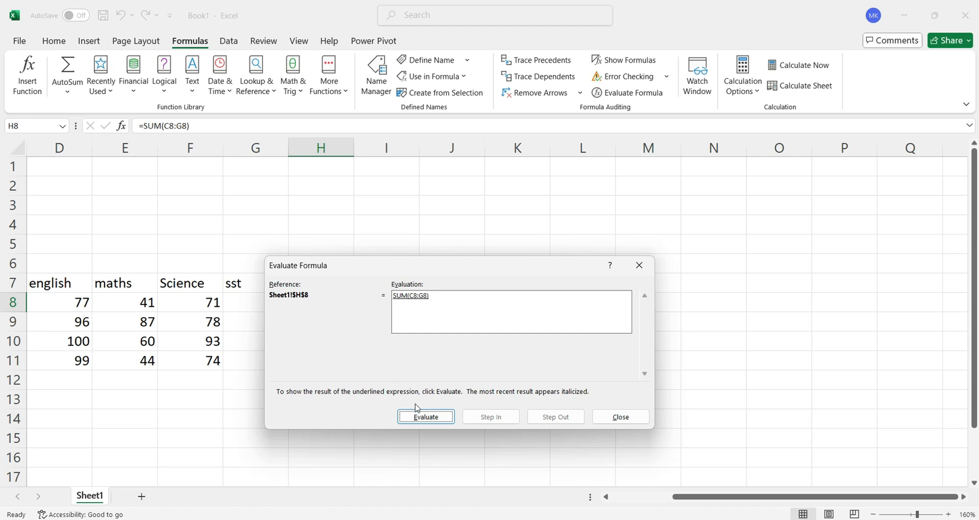
left_click(423, 418)
left_click(641, 267)
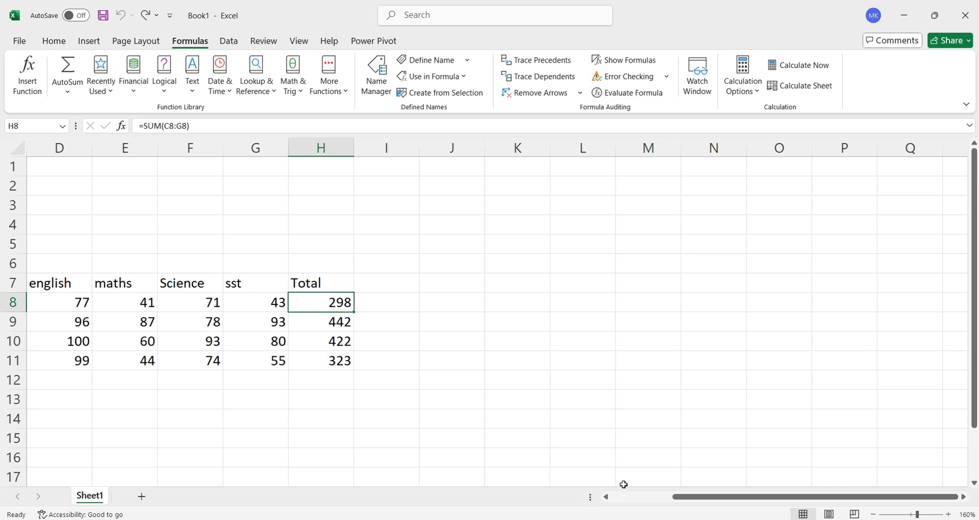
Step: Add the whole marks table A7:H11 to the Watch Window
left_click_drag(678, 502, 616, 502)
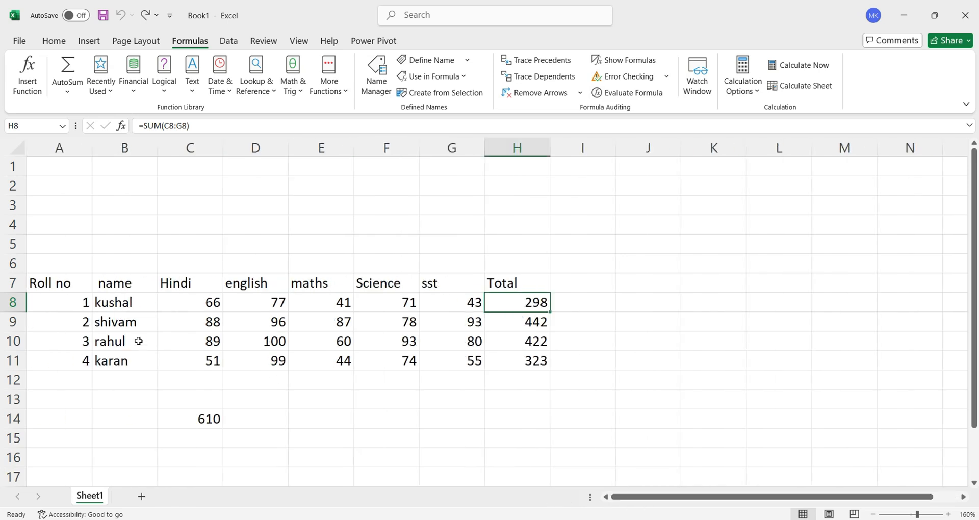
left_click_drag(66, 287, 69, 301)
left_click_drag(125, 337, 487, 351)
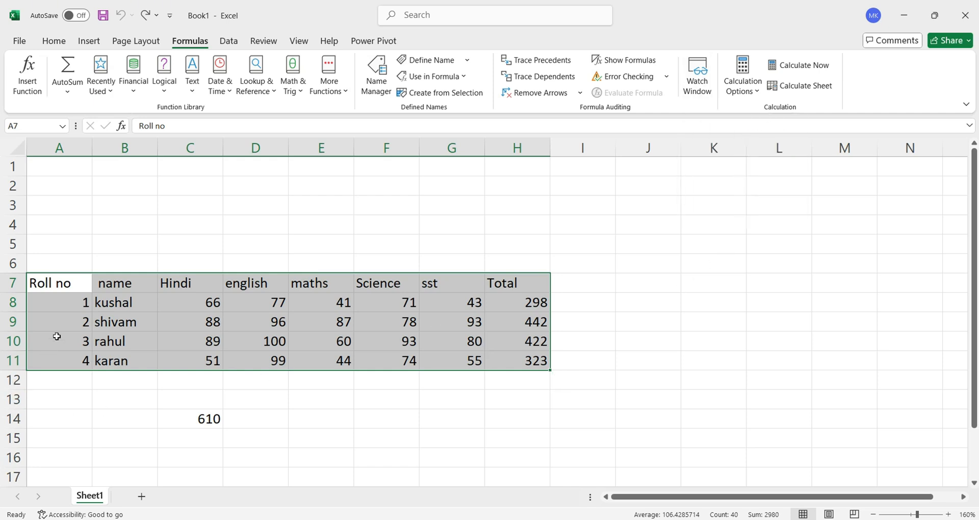
left_click(698, 64)
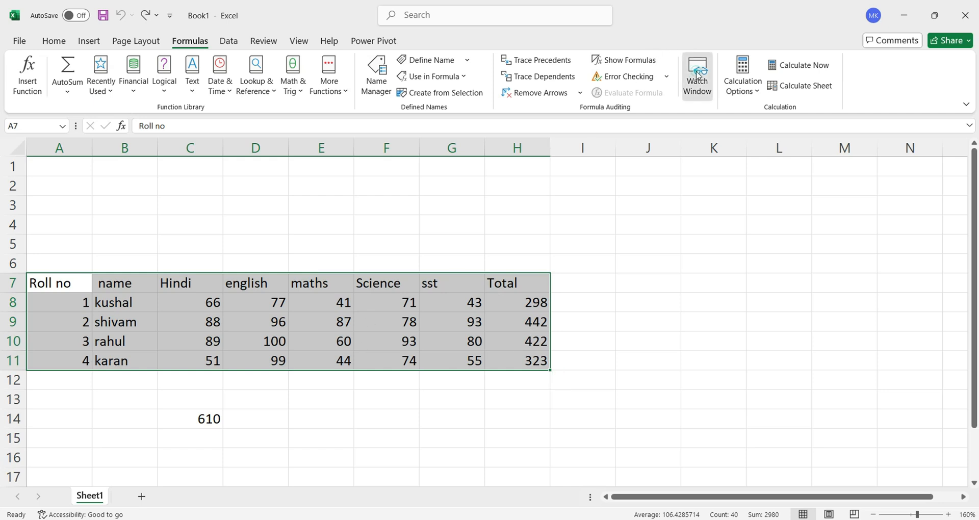
left_click(545, 377)
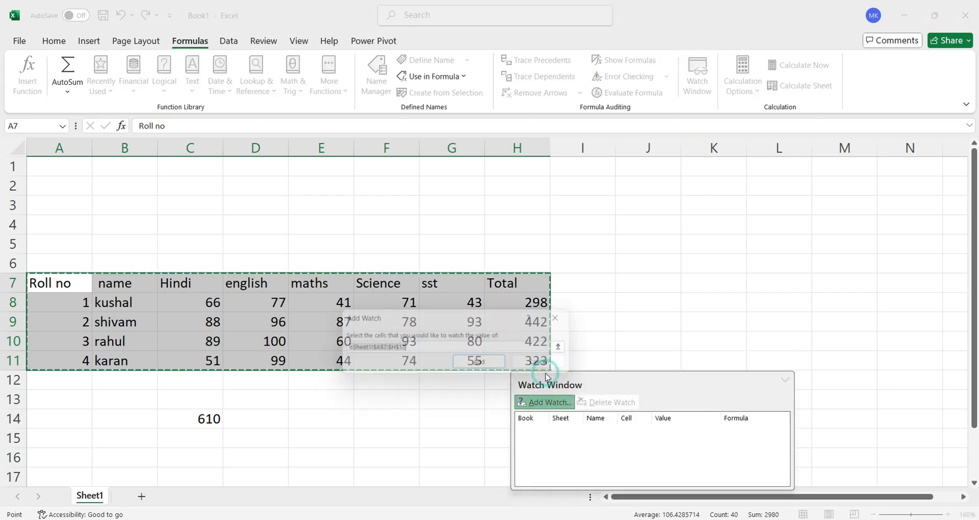
left_click(471, 366)
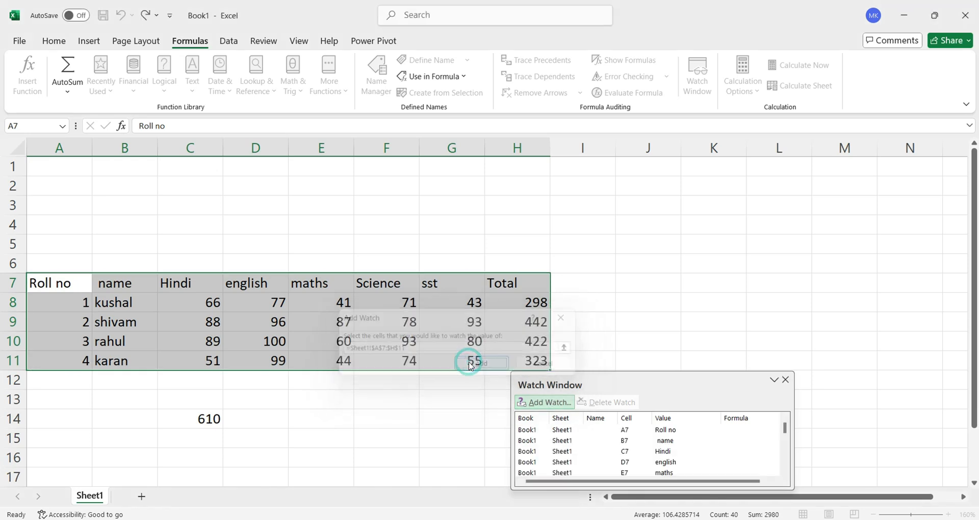
Step: Enlarge the Watch Window to examine the values and formulas of the watched cells, and close it
left_click_drag(647, 380, 771, 316)
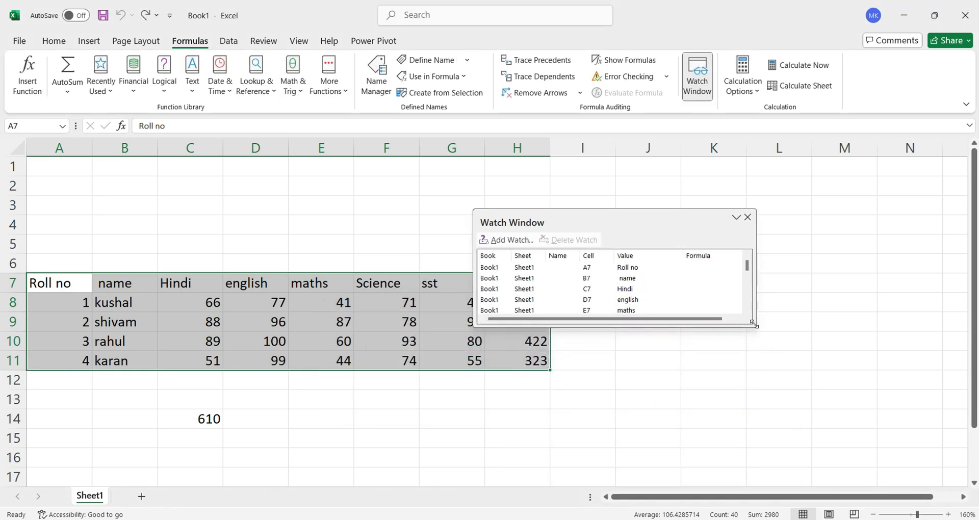
double_click(755, 325)
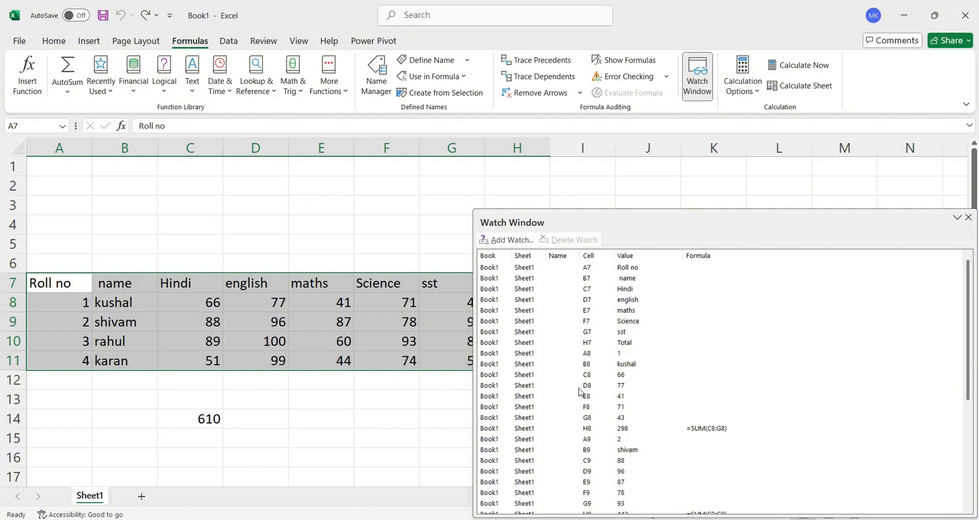
scroll(599, 379, "down", 5)
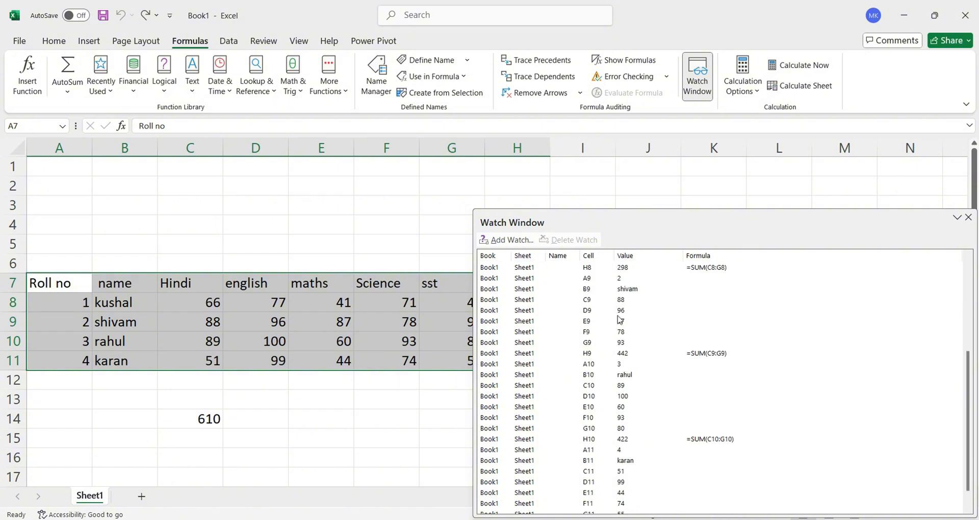
scroll(645, 286, "up", 5)
scroll(689, 377, "down", 6)
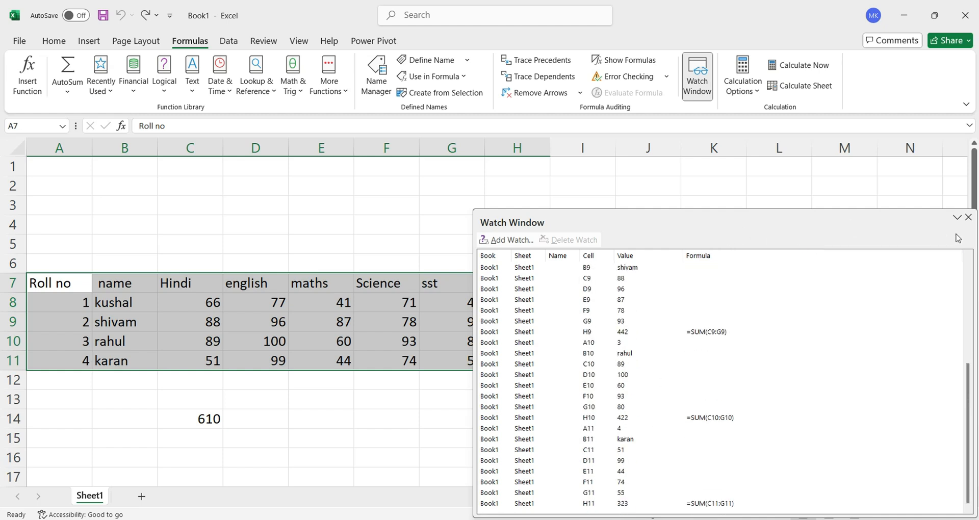
left_click(965, 219)
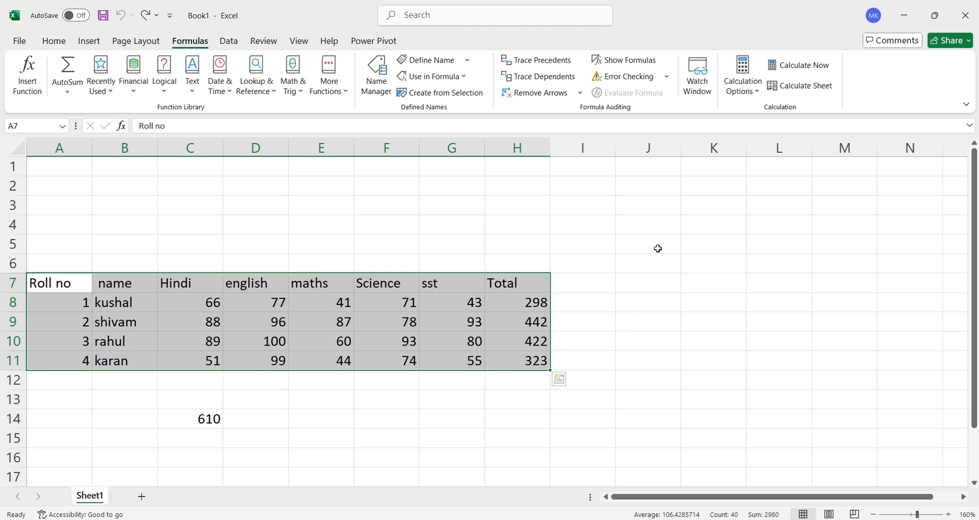
Step: Check the available calculation options without changing them, and set the maths mark in E10 to 999
left_click(448, 324)
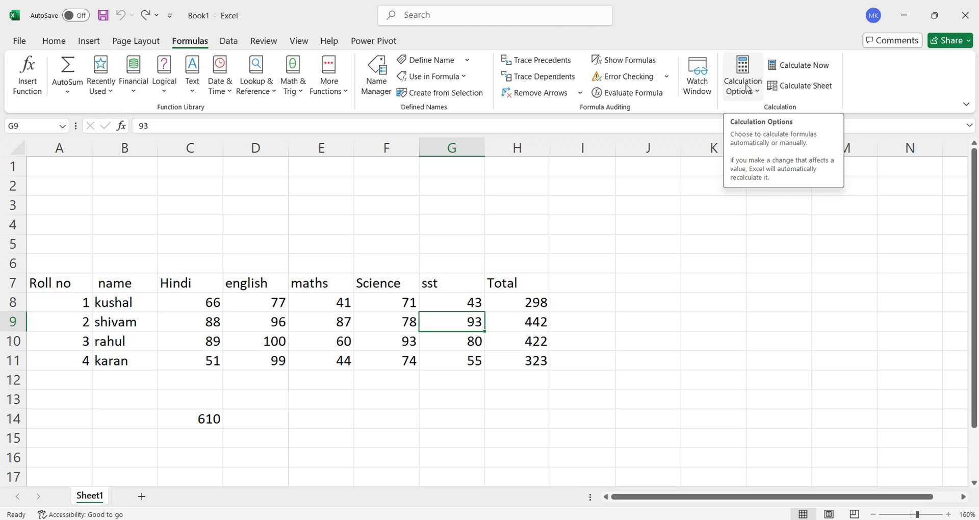
left_click(746, 87)
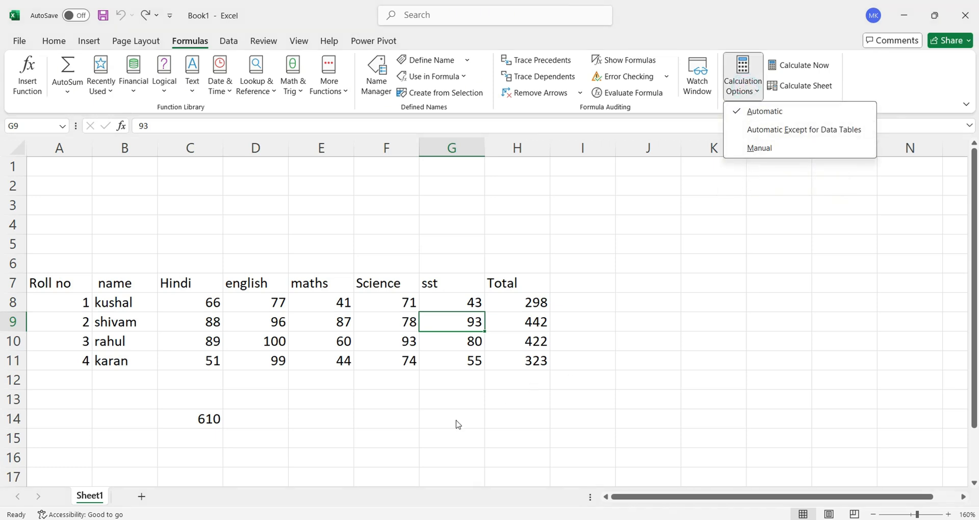
left_click(333, 347)
left_click(334, 339)
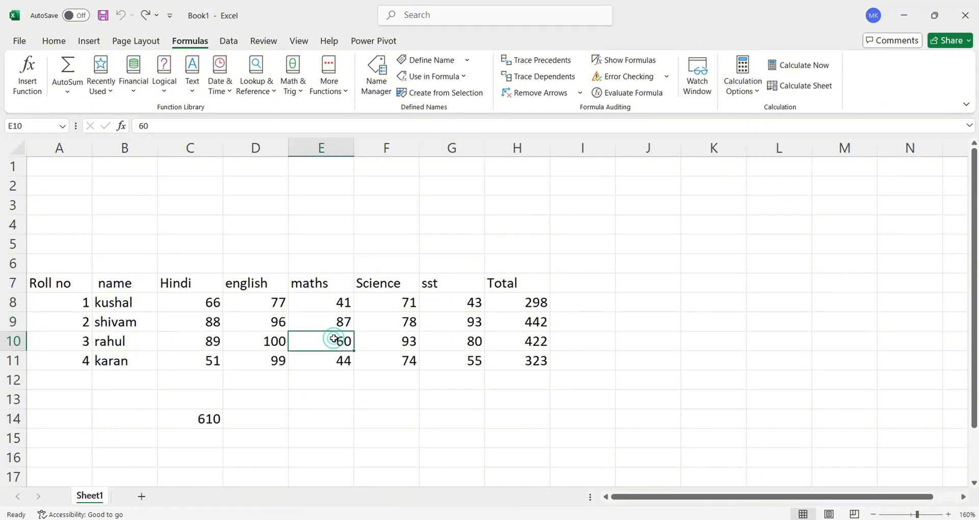
type("999")
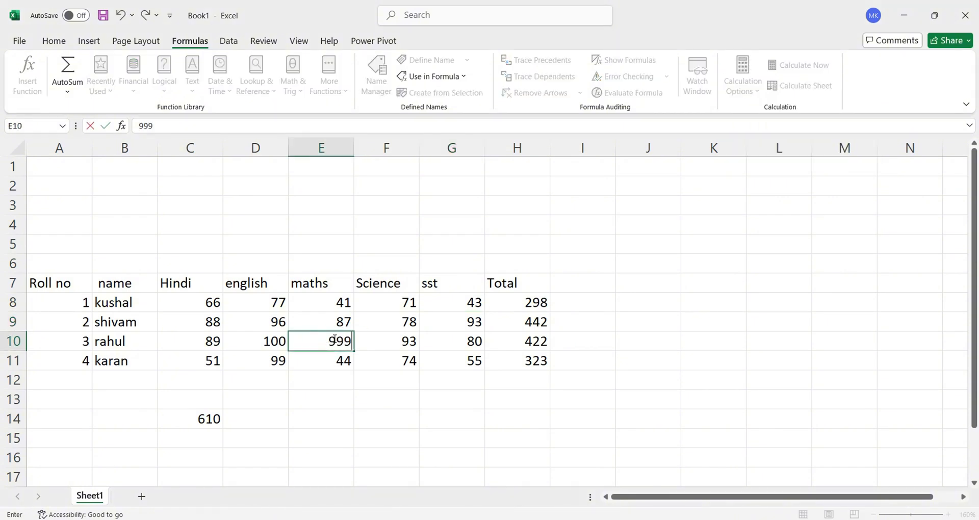
key("Return")
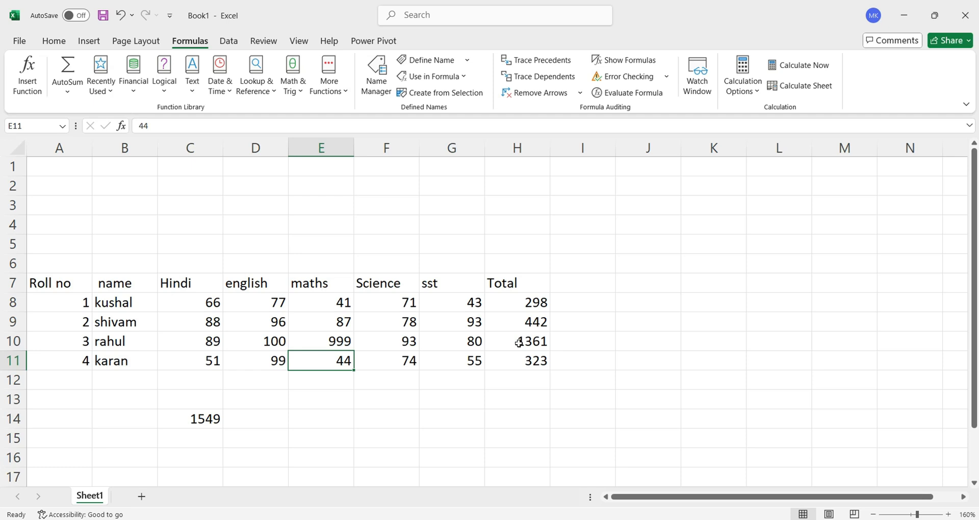
Step: Switch the workbook's calculation mode to Manual
left_click(341, 336)
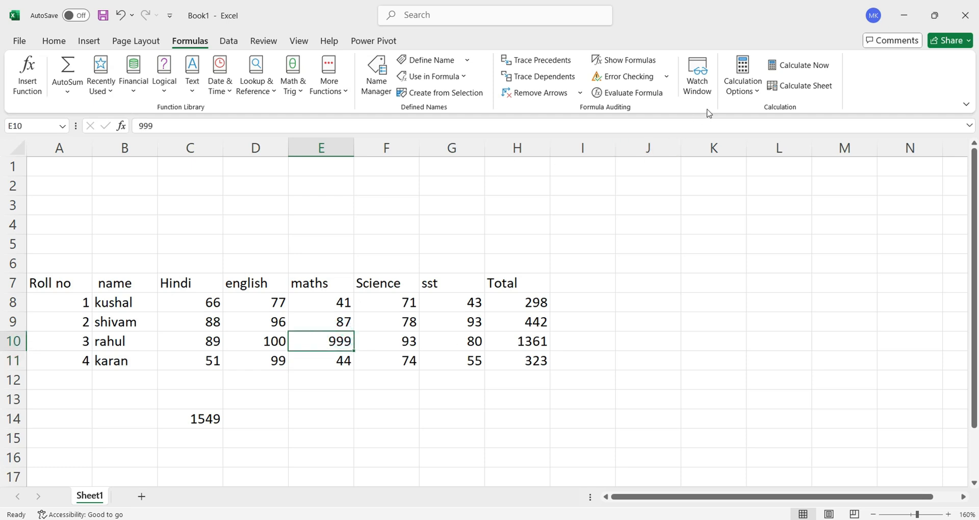
left_click(730, 90)
left_click(759, 147)
Step: Change the maths mark in E8 to 77 while calculation is manual
left_click(338, 300)
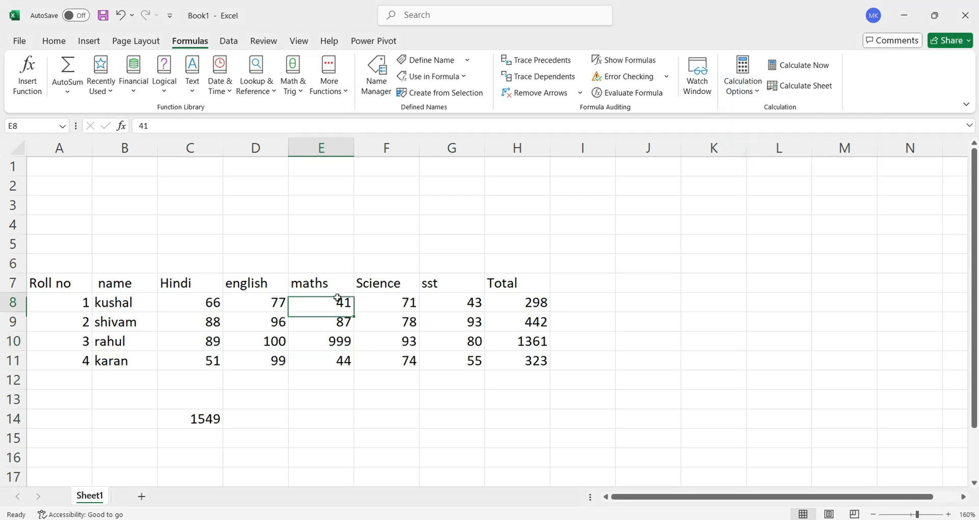
double_click(338, 300)
type("77")
key("Return")
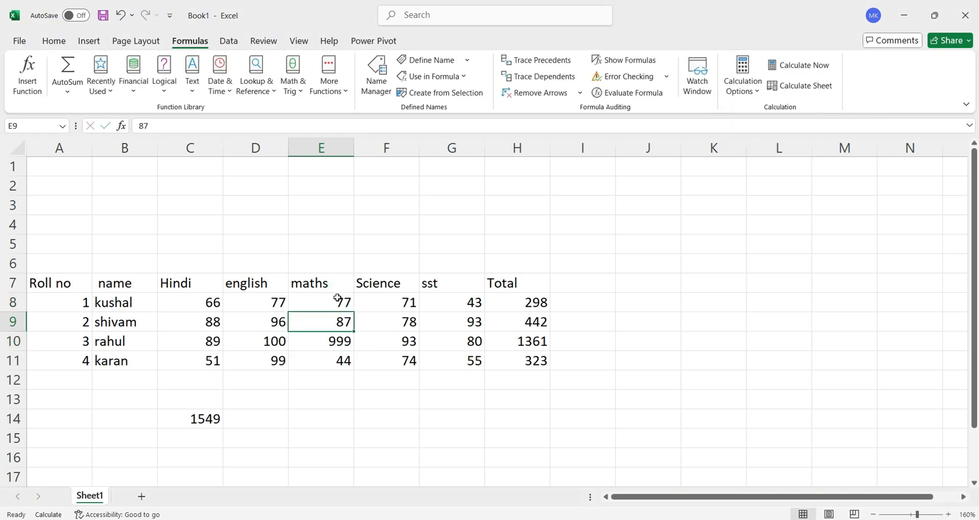
Step: Set the maths mark in E8 to 888 and recalculate the current sheet manually
left_click(329, 306)
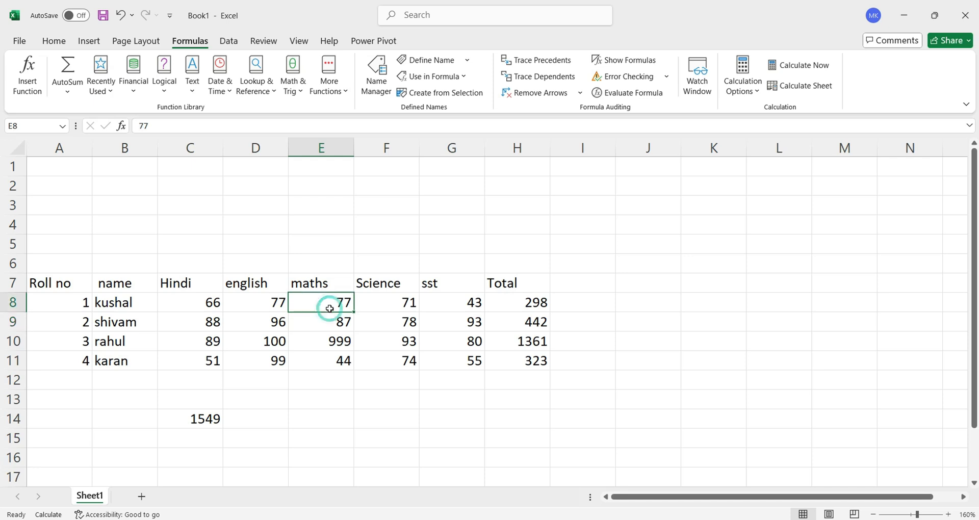
type("888")
key("Up")
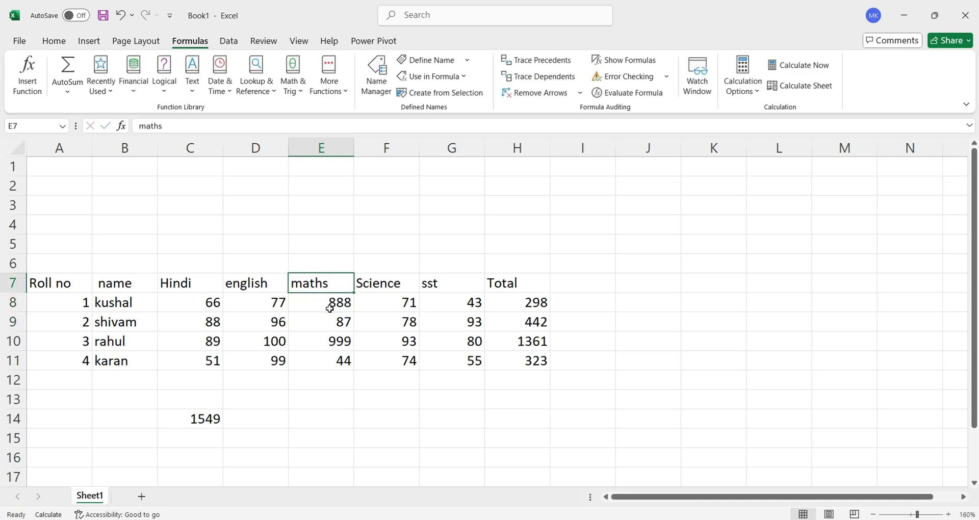
left_click(329, 308)
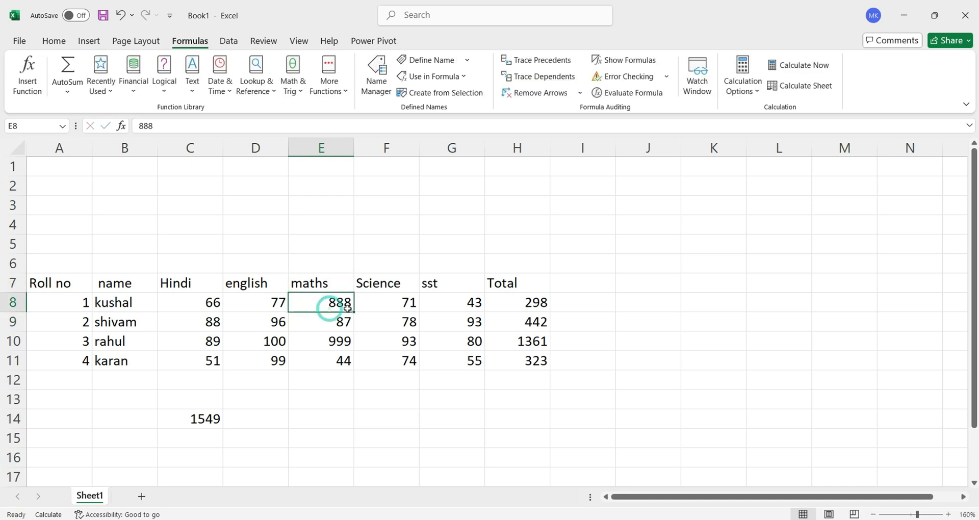
left_click(777, 83)
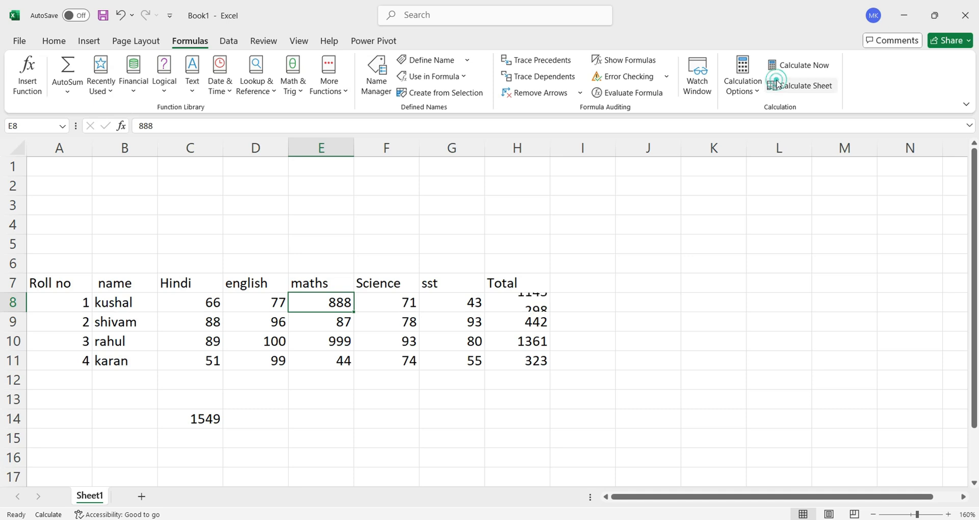
Step: Switch the workbook's calculation mode back to Automatic
left_click(749, 93)
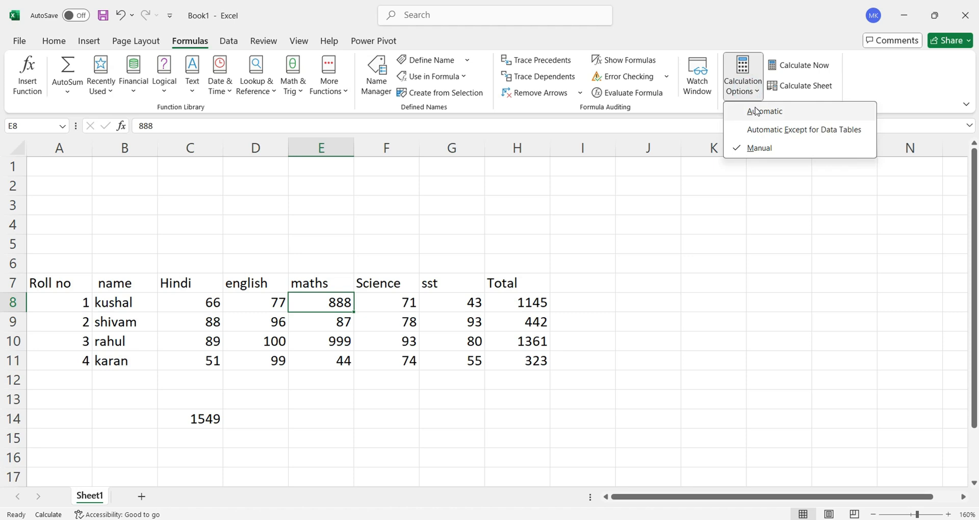
left_click(757, 111)
left_click(360, 328)
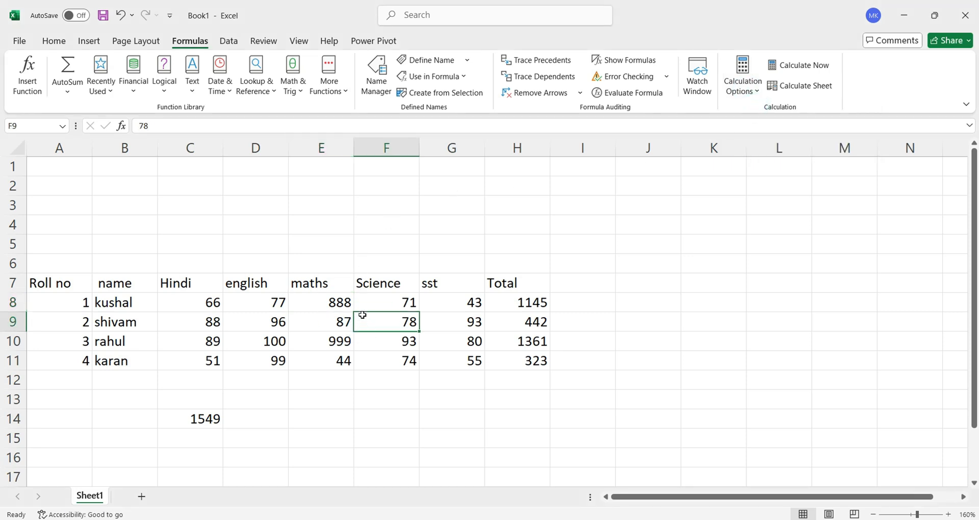